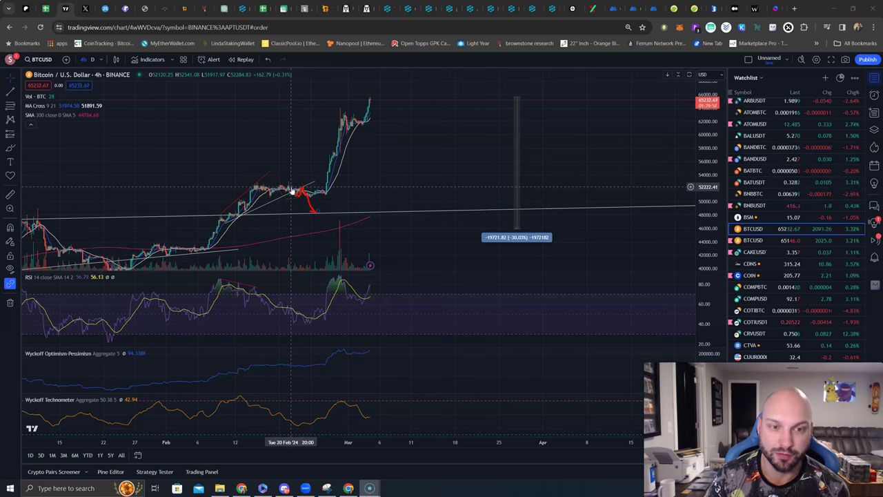
left_click(293, 195)
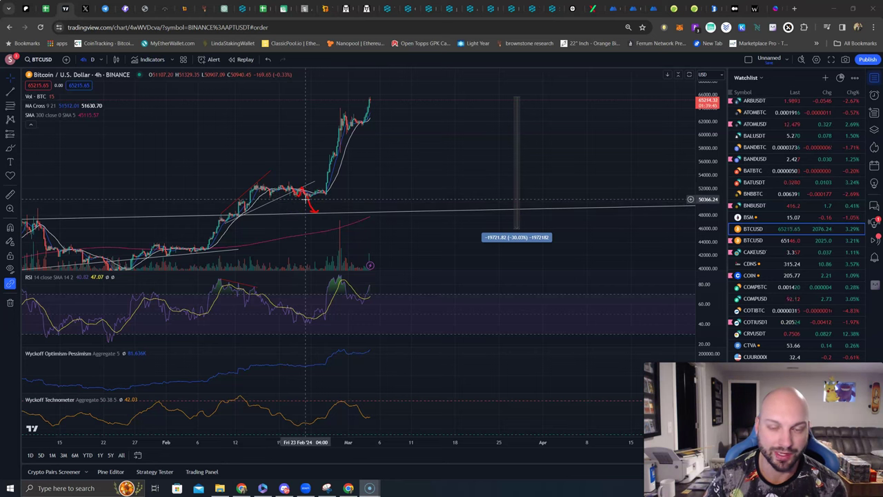
left_click(305, 198)
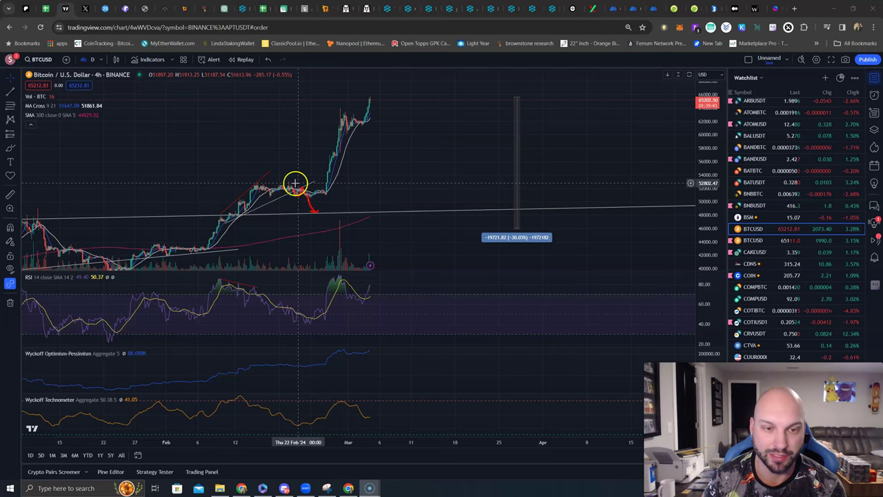
left_click(308, 280)
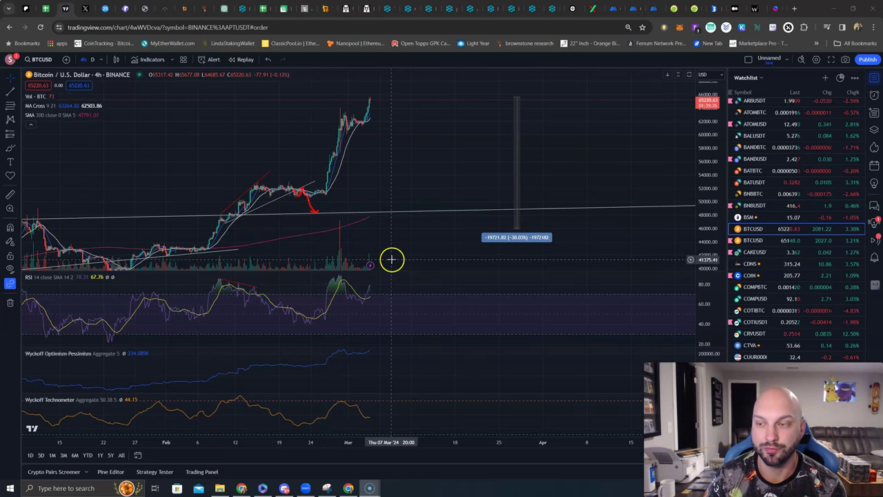
Open the ATOMUSDT chart from the watchlist and review its price history back to late 2022.
scroll(765, 173, "up", 1)
left_click(755, 171)
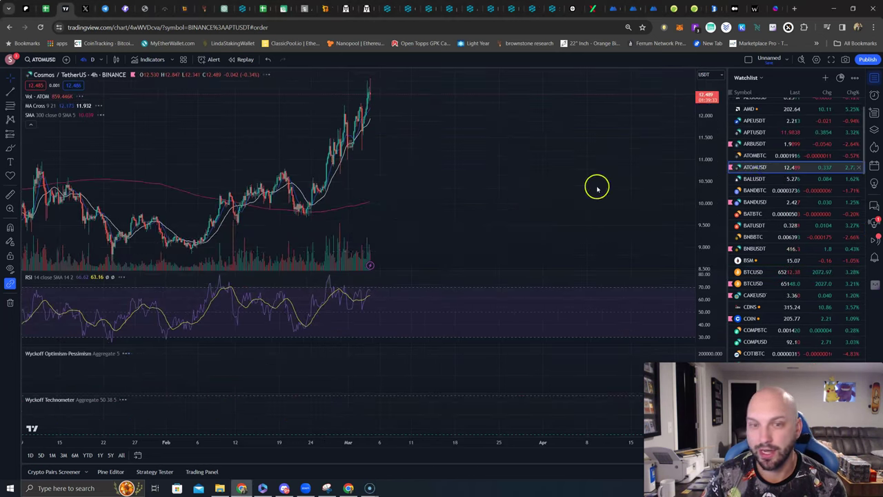
scroll(397, 243, "down", 5)
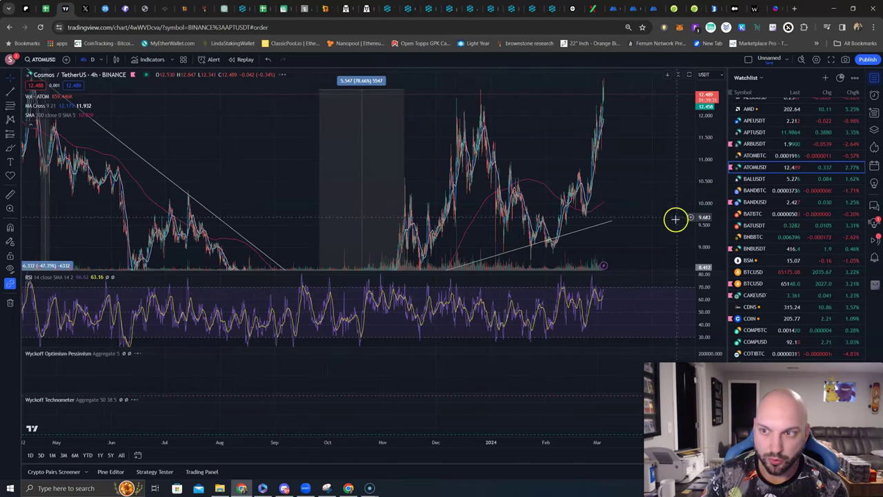
scroll(690, 173, "down", 2)
scroll(501, 197, "down", 3)
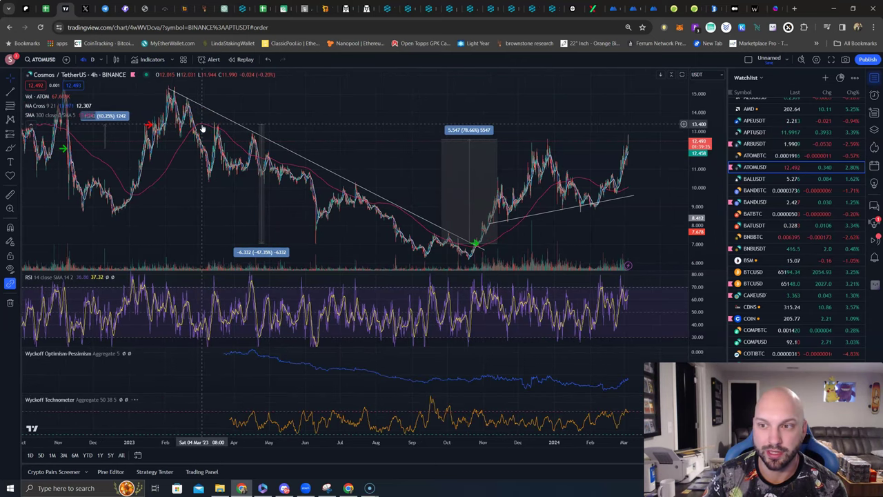
left_click_drag(335, 200, 158, 122)
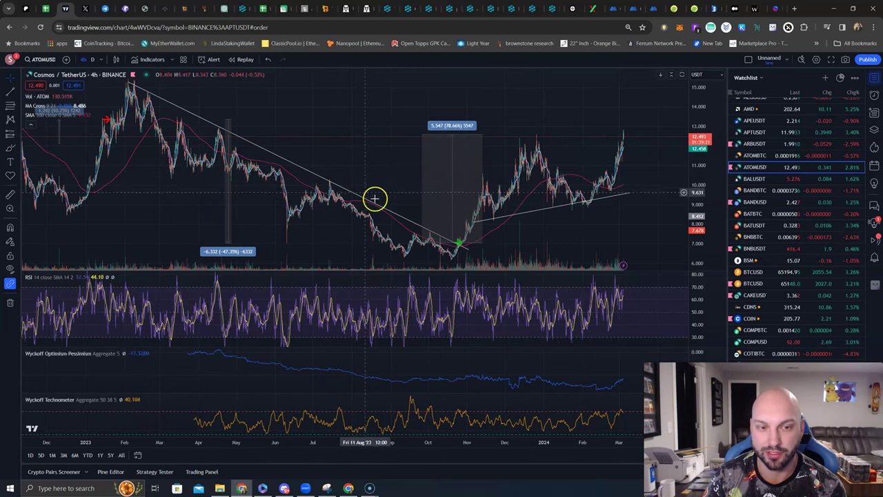
Compress the ATOMUSDT price scale and examine the current rally against the December 2023 highs and the rising trendline.
scroll(414, 235, "up", 3)
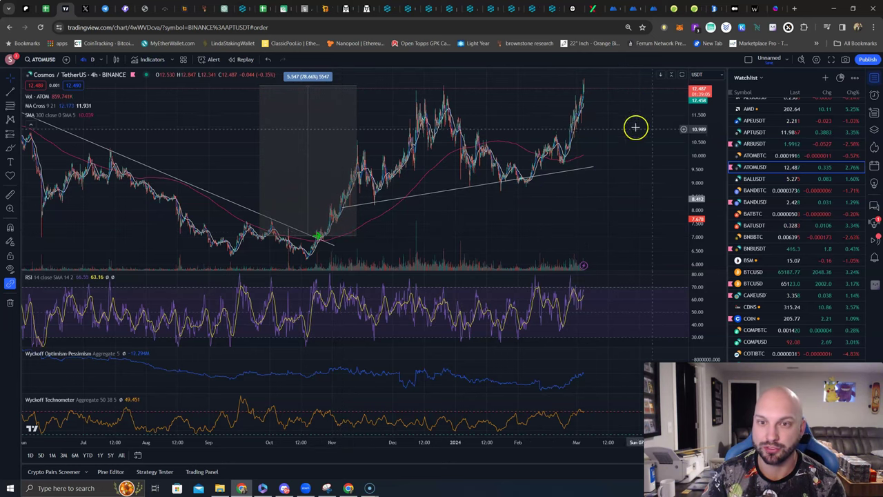
left_click_drag(701, 138, 698, 158)
left_click(467, 104)
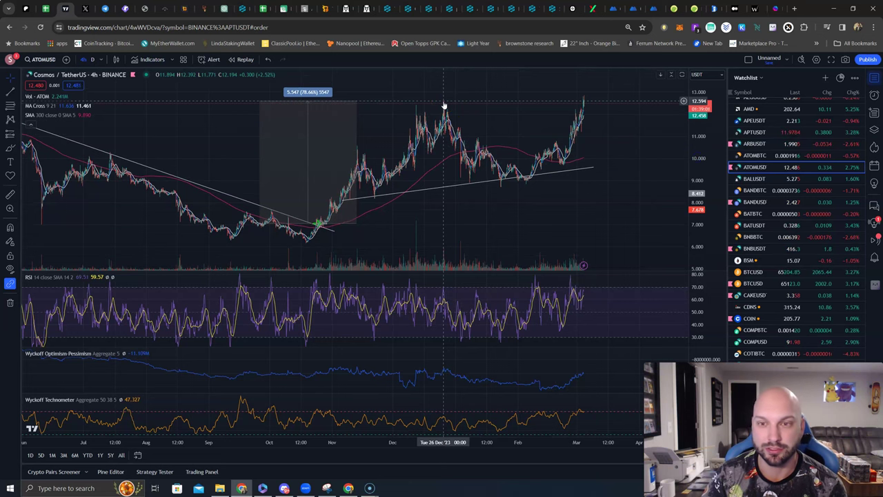
left_click_drag(357, 122, 503, 123)
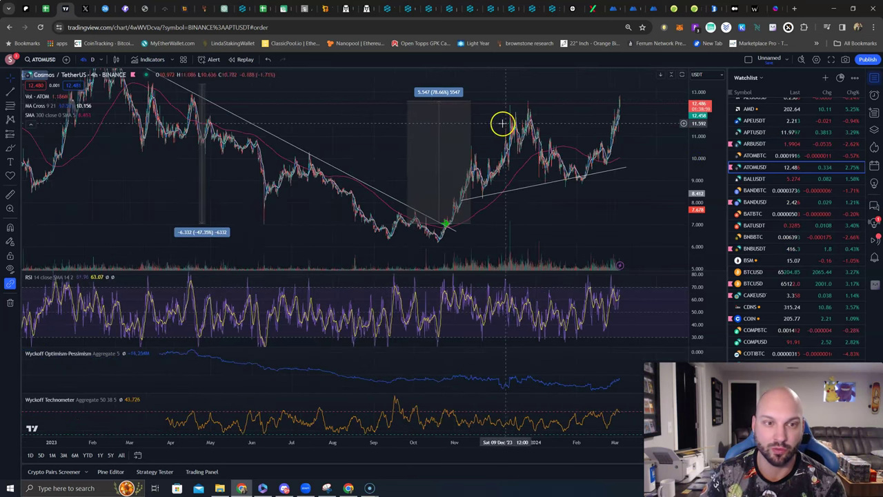
scroll(398, 148, "down", 1)
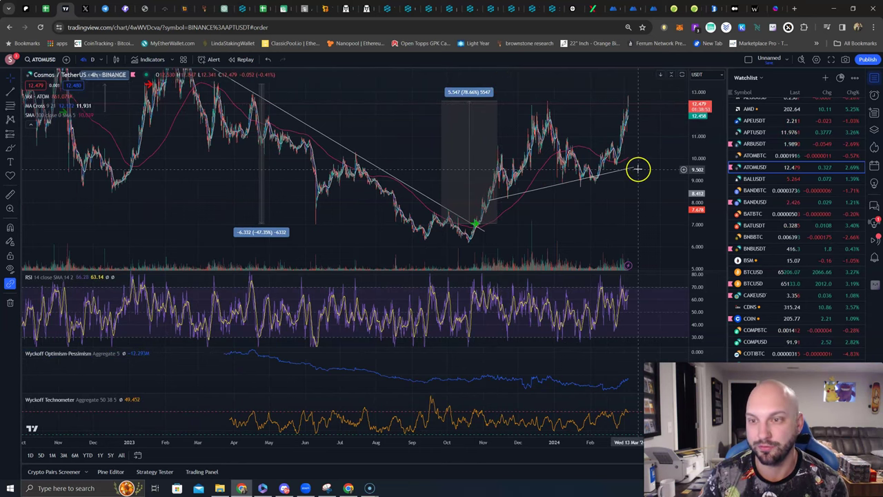
scroll(620, 181, "up", 1)
scroll(583, 197, "up", 1)
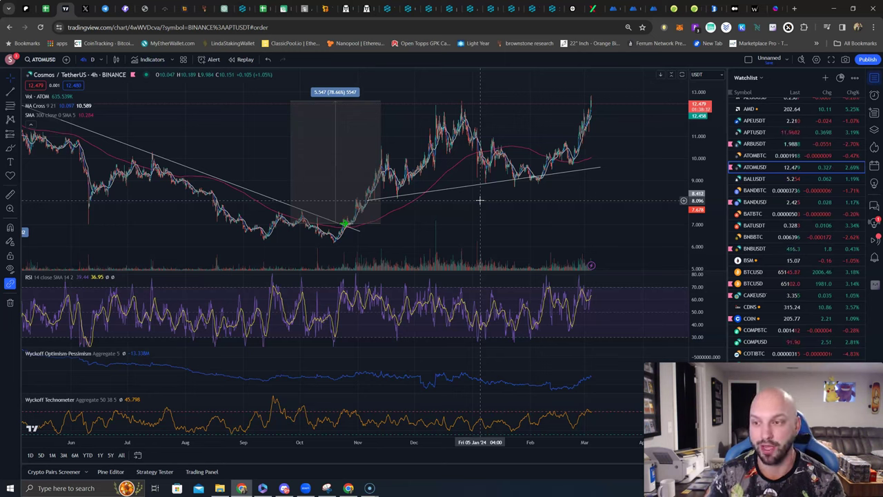
Open the BANDUSDT chart and fit its price range back to early 2023, leaving headroom above the latest highs.
scroll(769, 204, "down", 2)
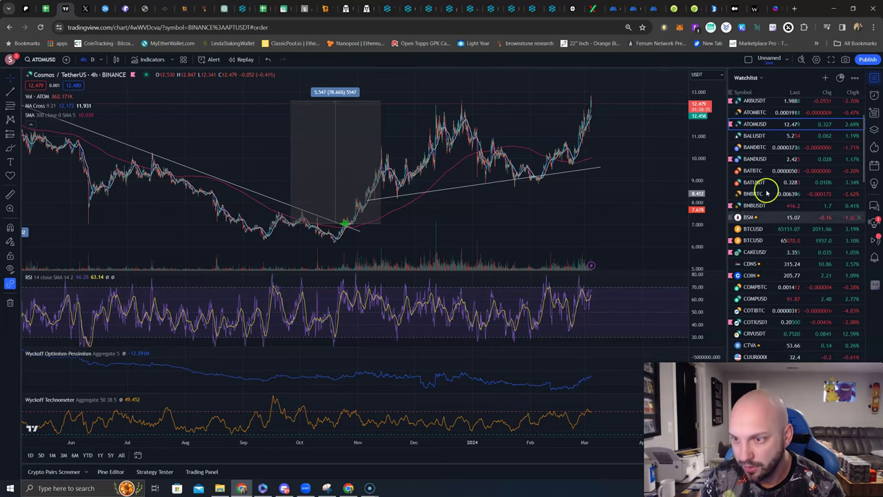
left_click(755, 159)
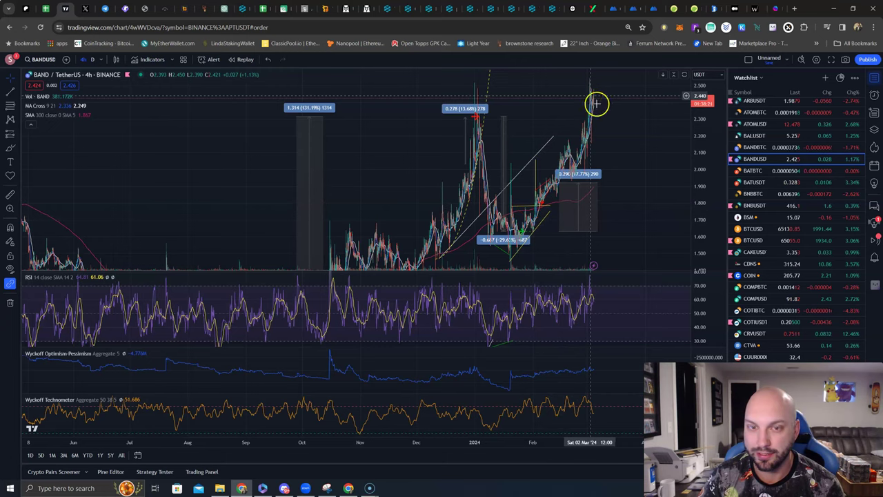
scroll(593, 266, "down", 3)
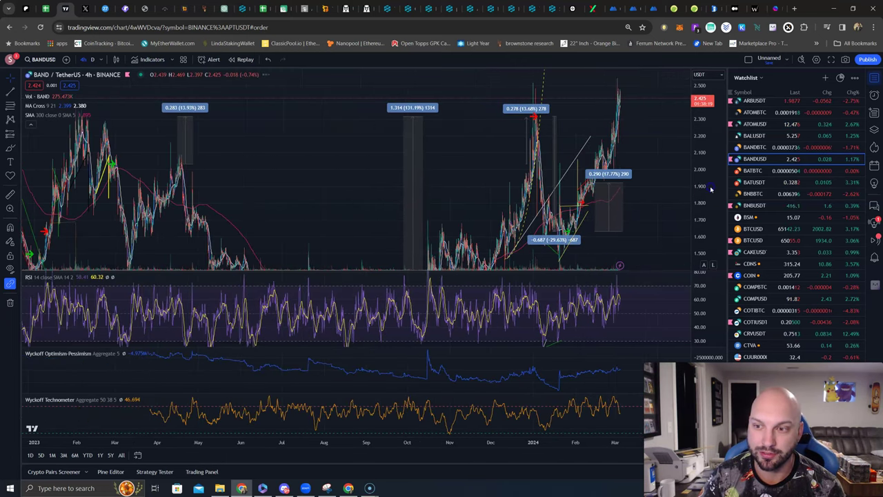
double_click(711, 189)
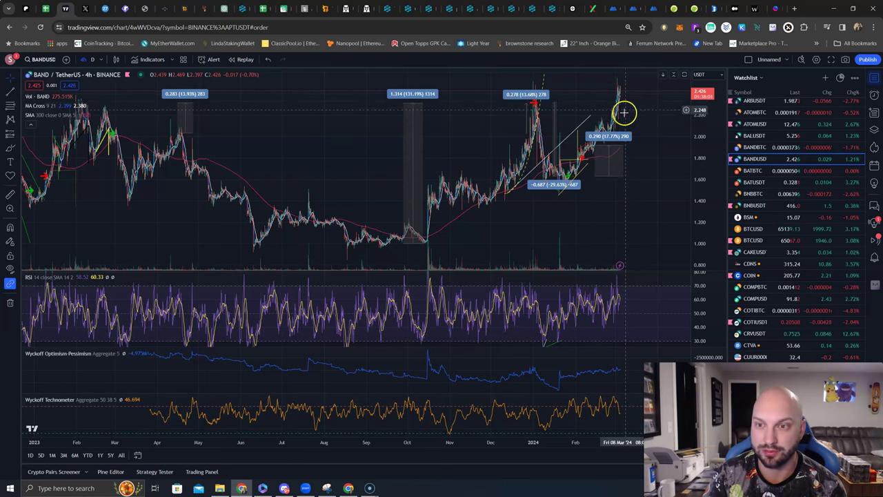
left_click_drag(698, 127, 698, 152)
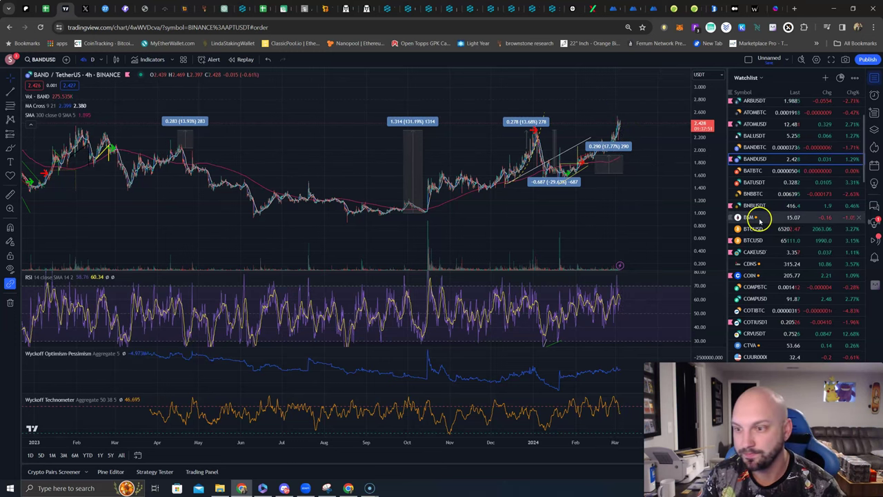
Open the BNBUSDT chart, auto-fit its price scale and examine the uptrend since autumn 2023.
scroll(759, 217, "down", 1)
left_click(755, 163)
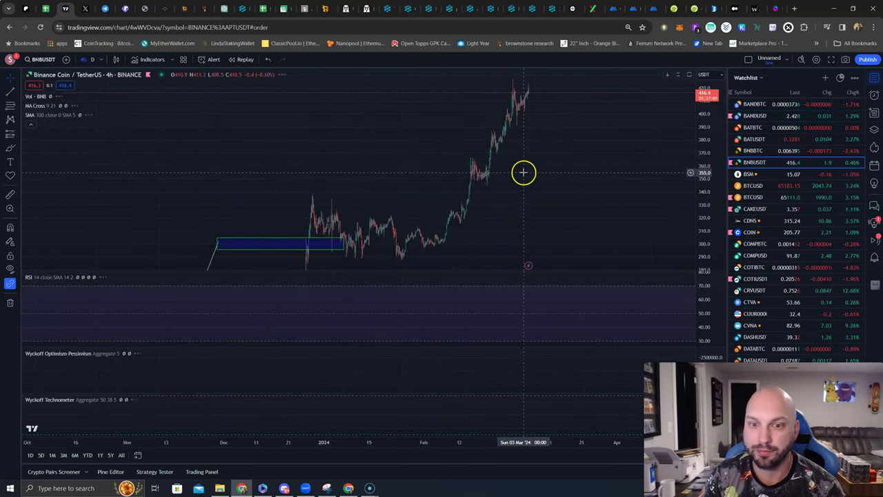
left_click(690, 163)
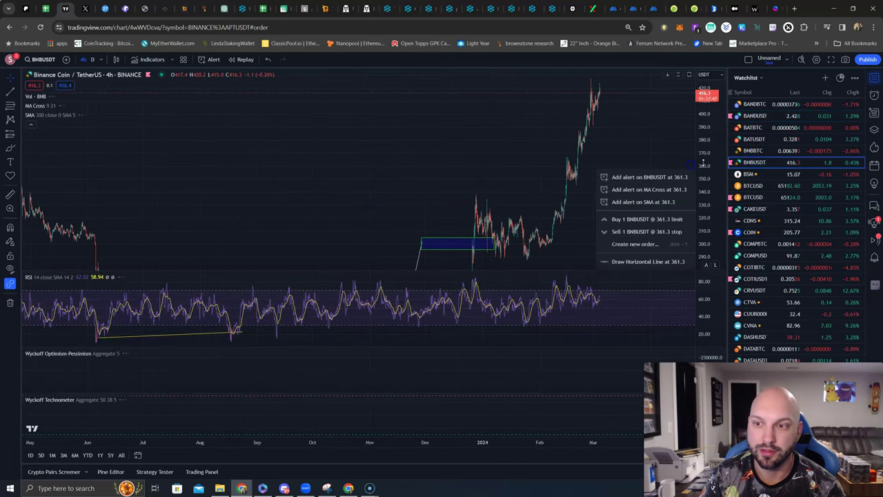
double_click(704, 157)
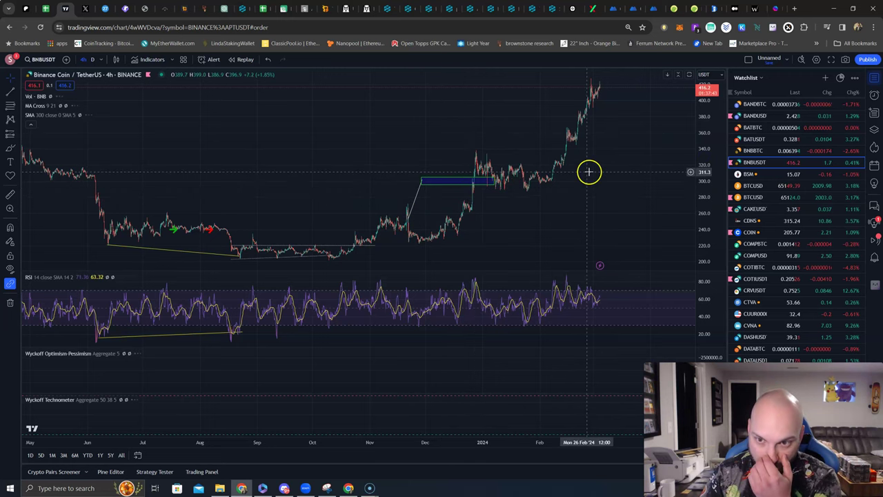
scroll(518, 152, "up", 2)
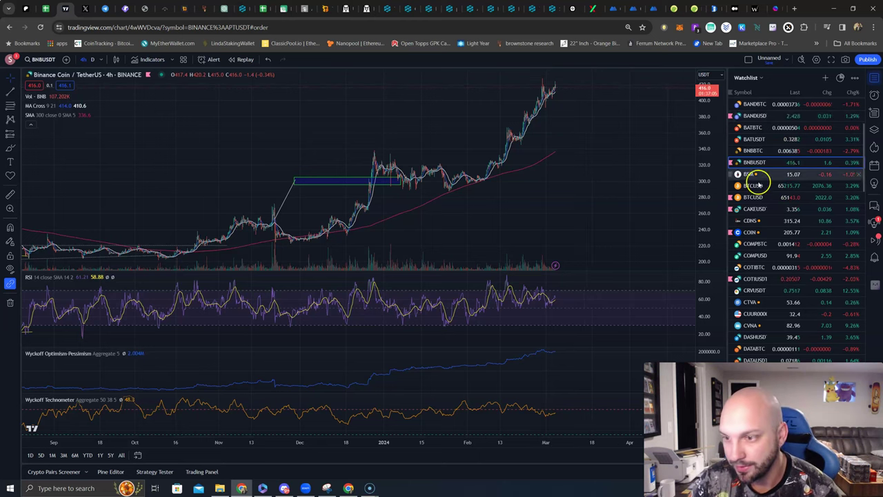
Open the CAKEUSDT chart and extend the October price range measurement up to 3.357.
scroll(766, 159, "down", 3)
left_click(772, 125)
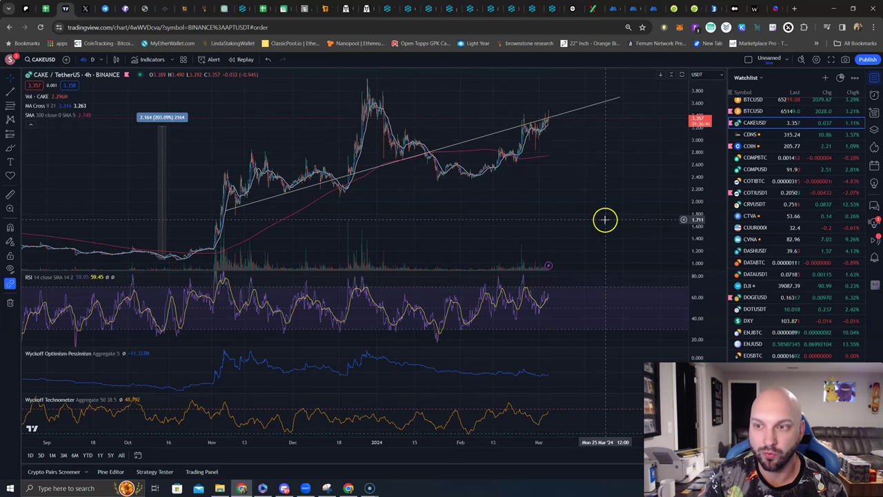
left_click_drag(196, 163, 172, 121)
left_click(172, 121)
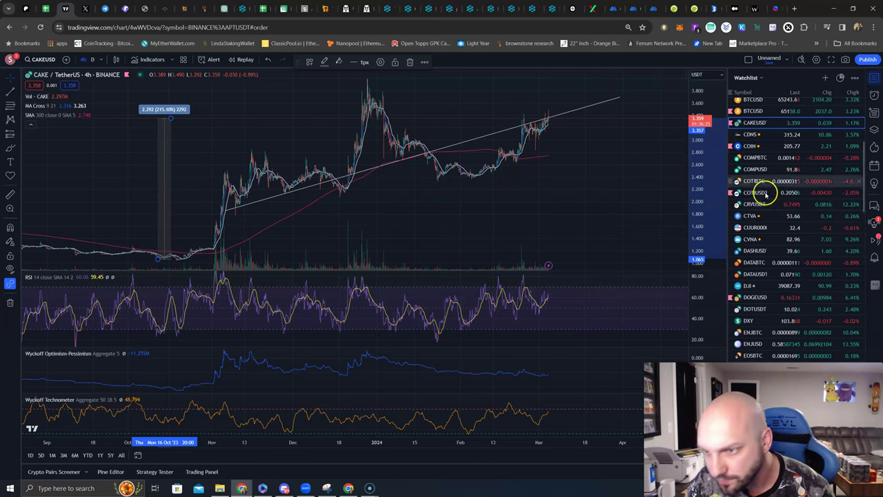
Open the Coinbase (COIN) stock chart and compress its price scale to examine the latest highs.
left_click(763, 147)
scroll(525, 231, "up", 3)
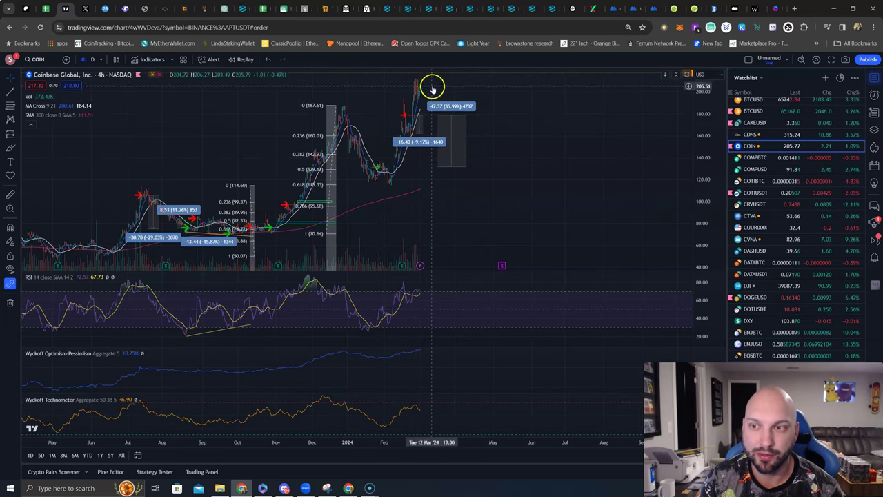
left_click_drag(701, 116, 711, 144)
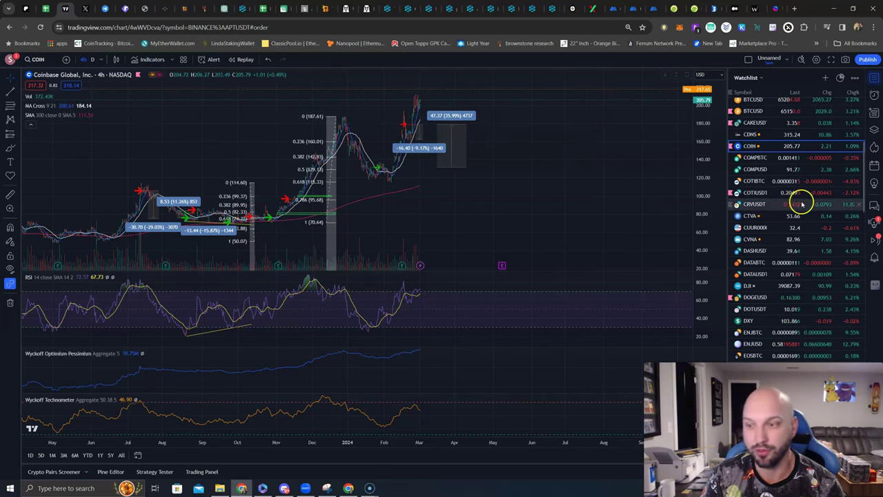
Open the Dogecoin / TetherUS chart and compress its price scale to view the rally since October 2023.
scroll(766, 211, "down", 2)
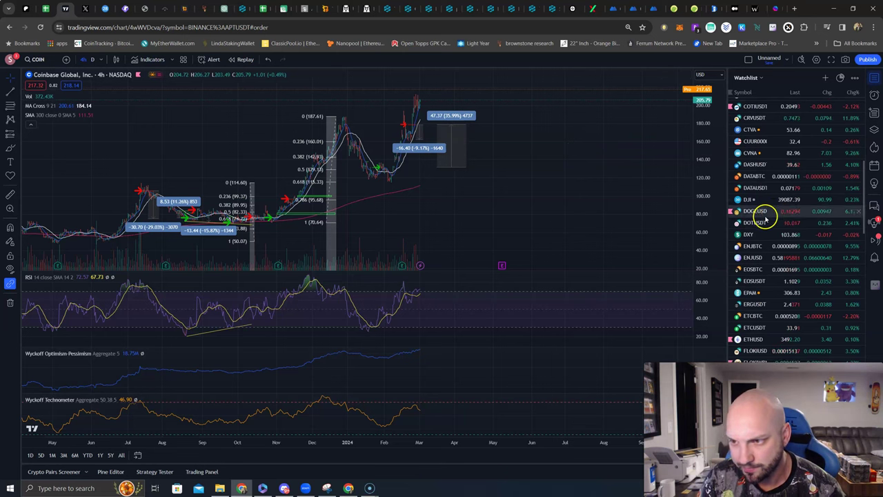
scroll(761, 215, "down", 1)
left_click(756, 169)
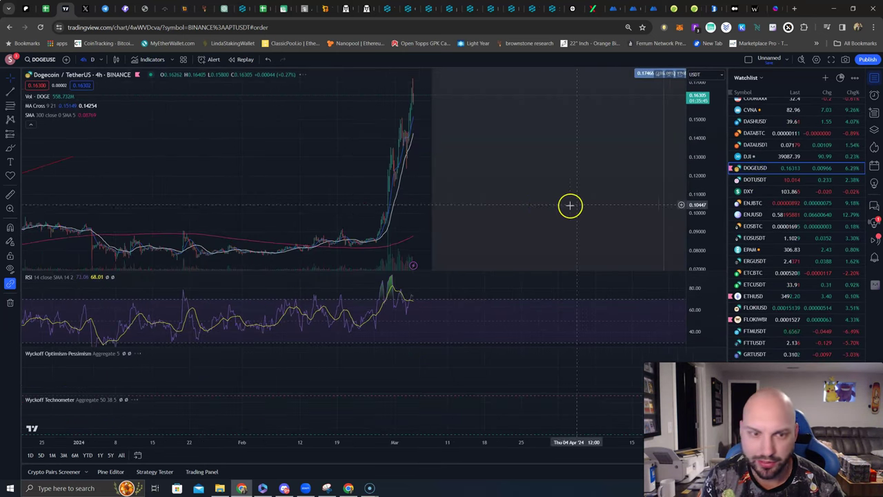
scroll(570, 205, "down", 5)
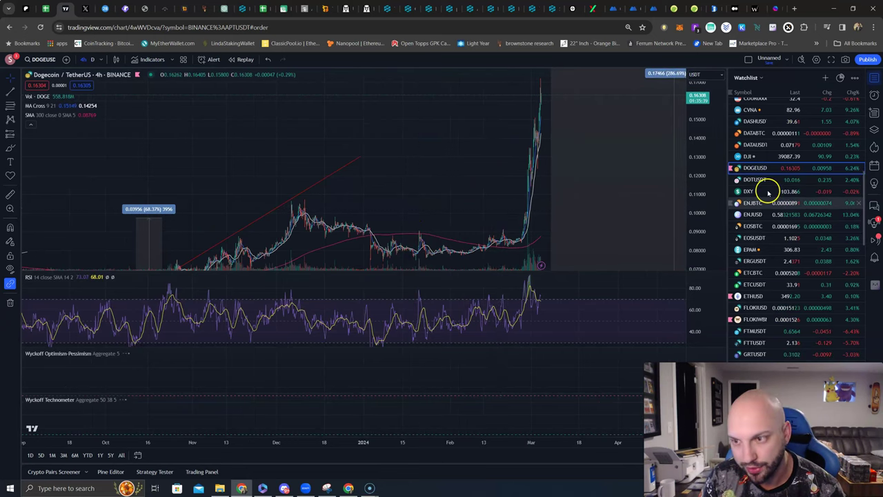
left_click_drag(689, 124, 687, 207)
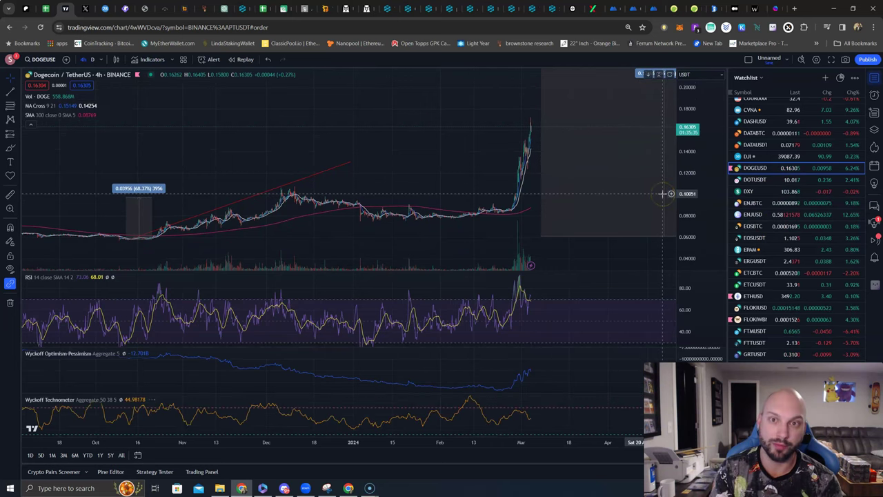
Open the FLOKI / Wrapped BNB chart from the watchlist.
left_click(755, 318)
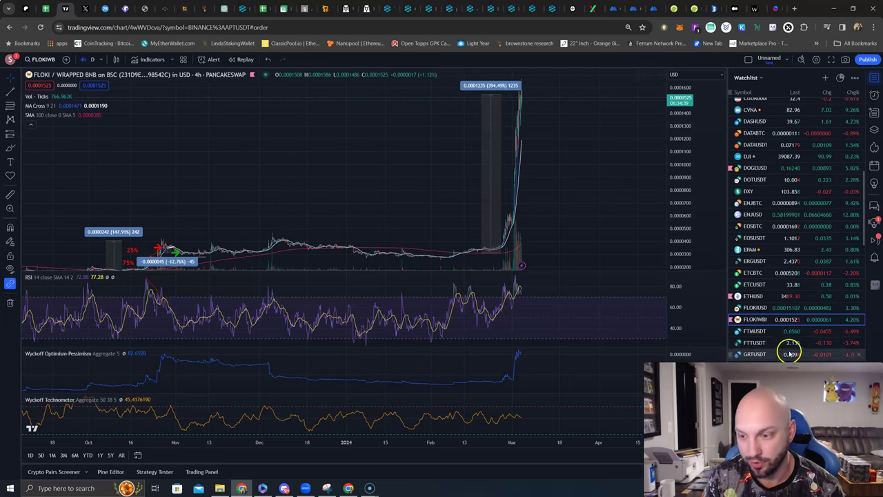
Open the INJUSDT chart, compress its price scale and examine the latest price action around the consolidation range's resistance line.
scroll(778, 342, "down", 3)
scroll(774, 338, "down", 1)
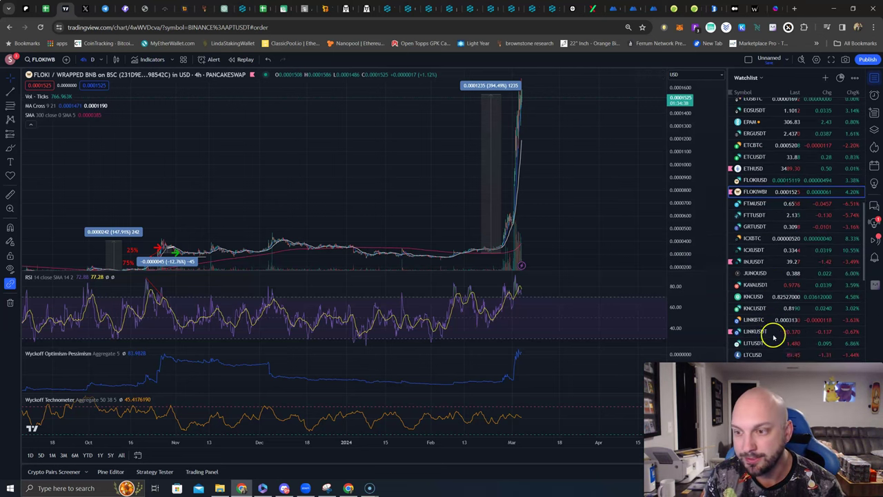
left_click(752, 260)
scroll(414, 213, "down", 5)
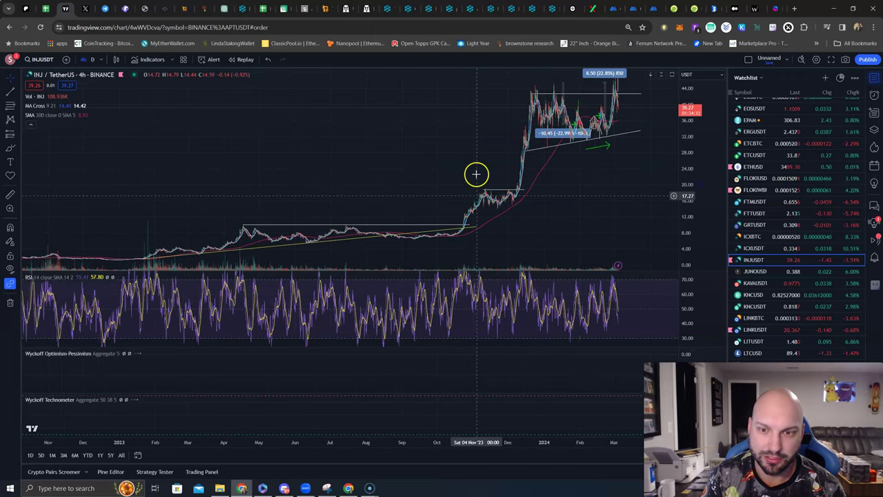
scroll(538, 152, "right", 1)
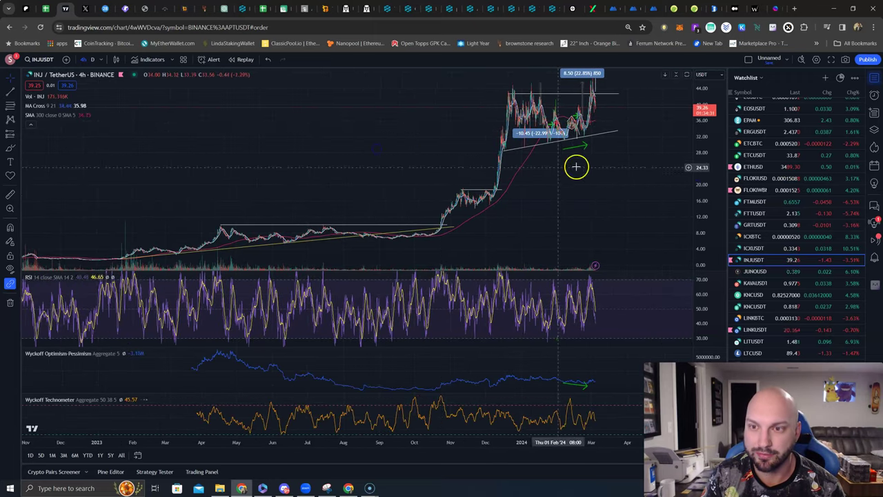
left_click_drag(694, 134, 703, 167)
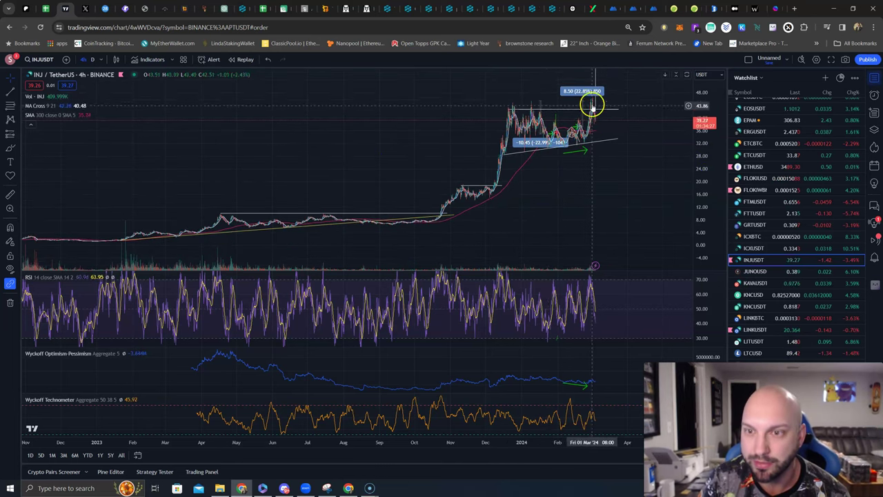
scroll(661, 217, "up", 2)
scroll(661, 217, "up", 3)
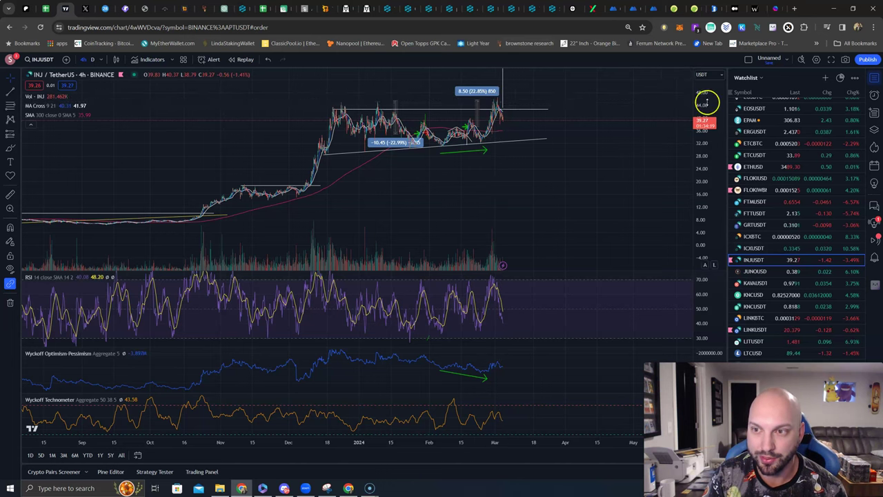
Compress the INJ chart's price scale to examine the price against the blue target zone above the consolidation range.
left_click_drag(709, 103, 654, 125)
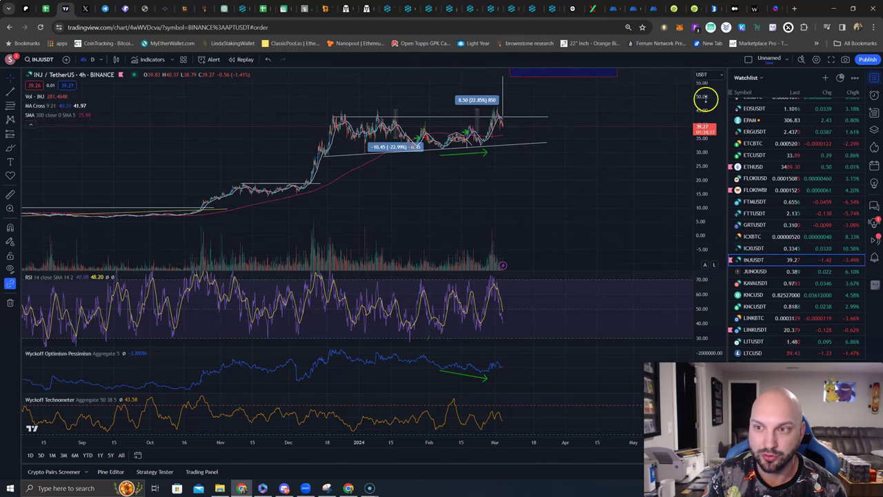
left_click_drag(704, 99, 701, 157)
left_click(544, 96)
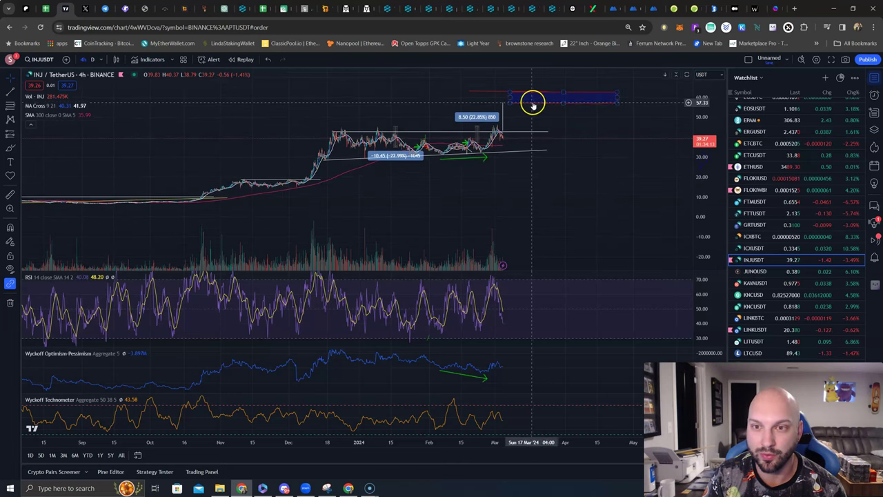
left_click(510, 107)
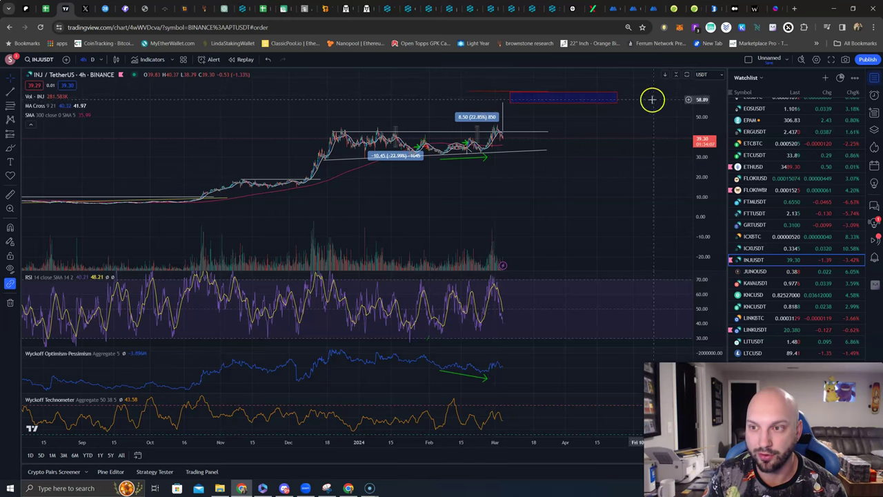
left_click_drag(700, 102, 700, 108)
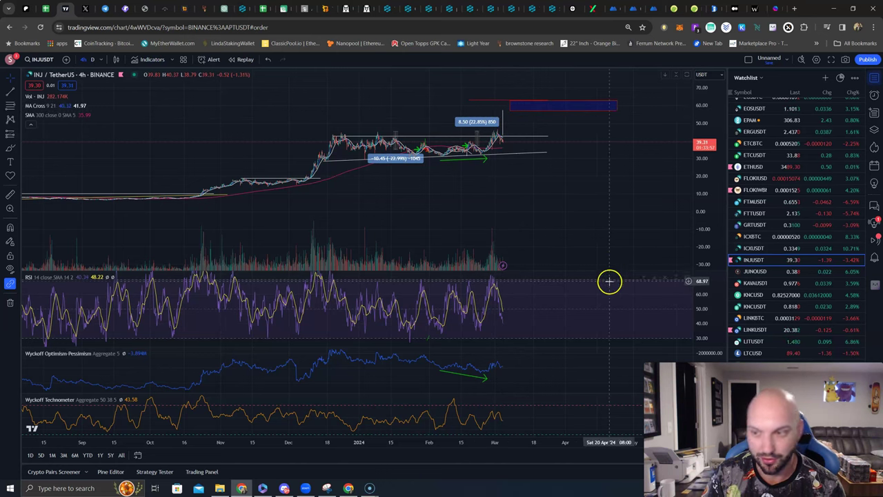
Open the JUNOUSD chart, reset and compress its price scale, and examine the price trend since mid-2023.
scroll(775, 289, "down", 2)
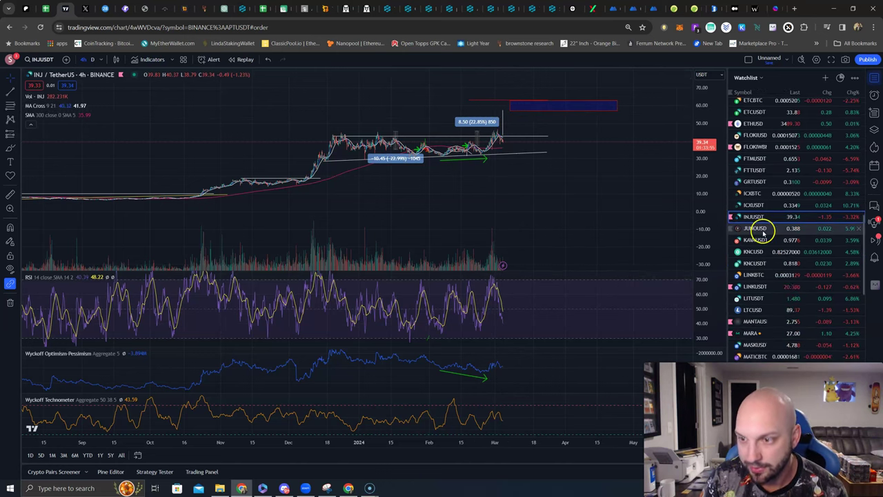
left_click(764, 233)
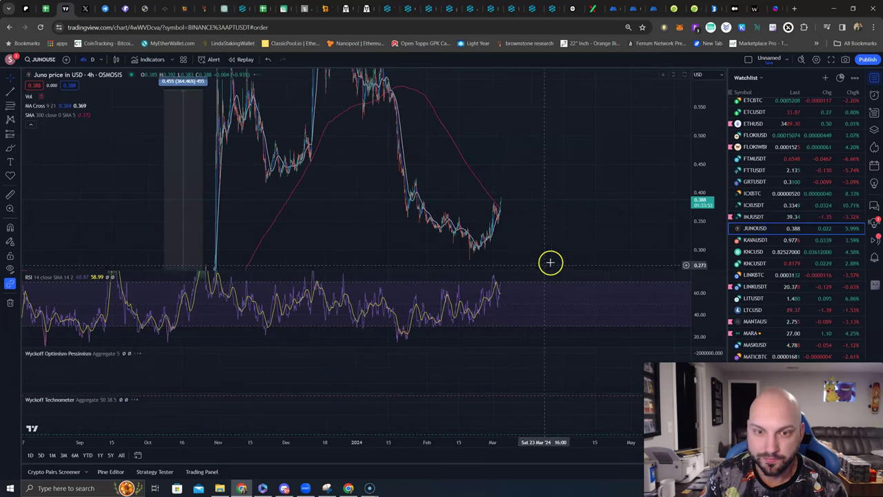
double_click(711, 150)
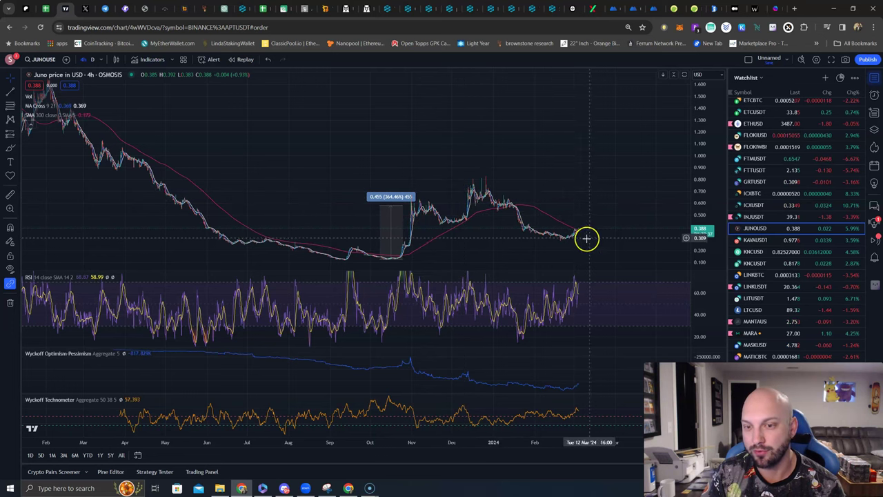
scroll(585, 238, "up", 5)
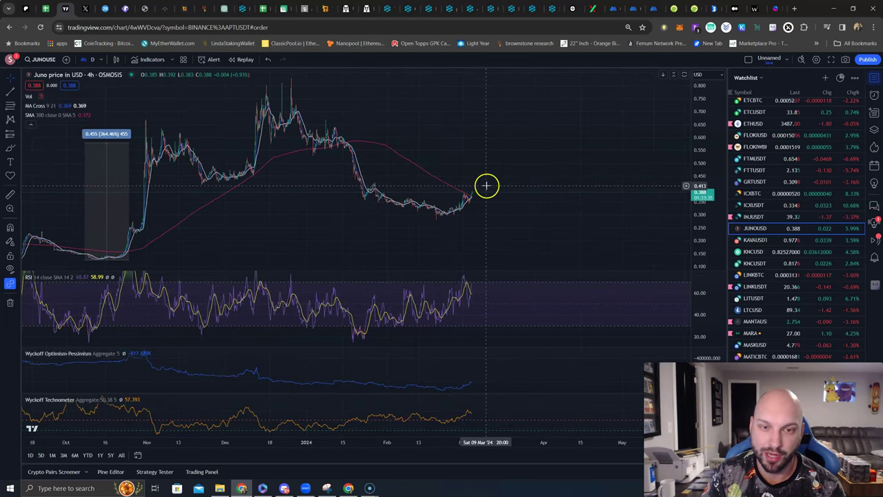
scroll(486, 193, "down", 5)
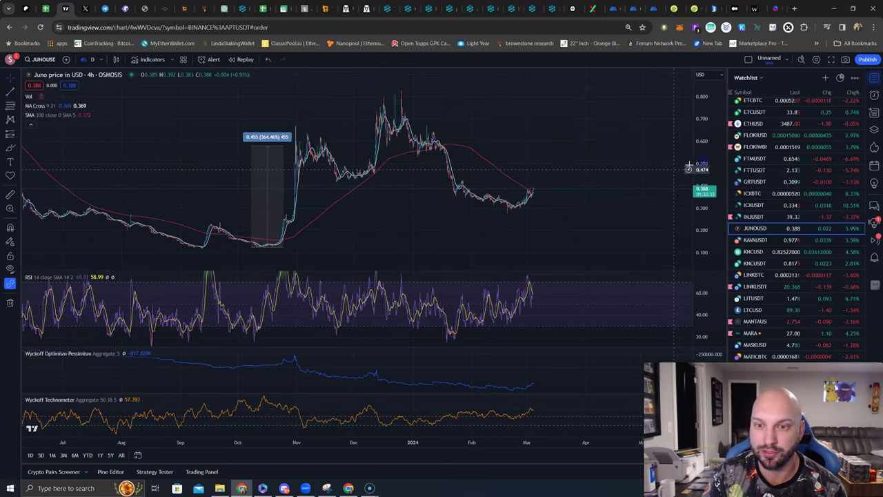
left_click_drag(712, 112, 697, 153)
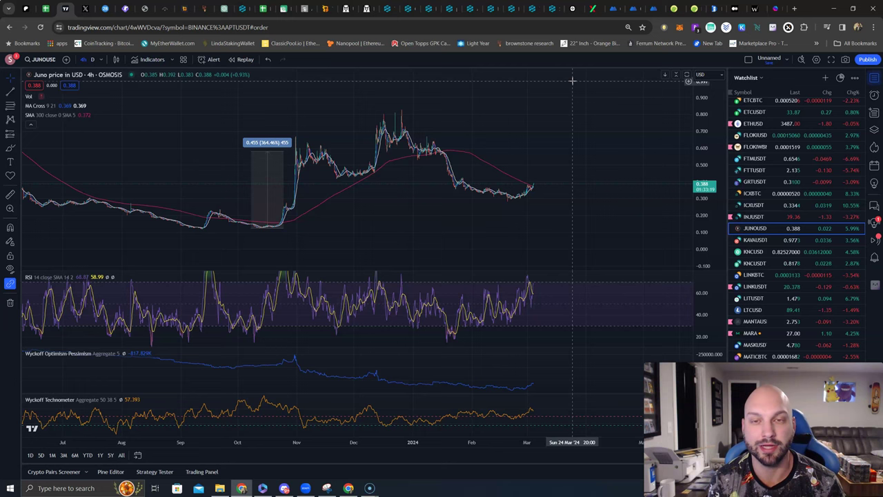
left_click(569, 83)
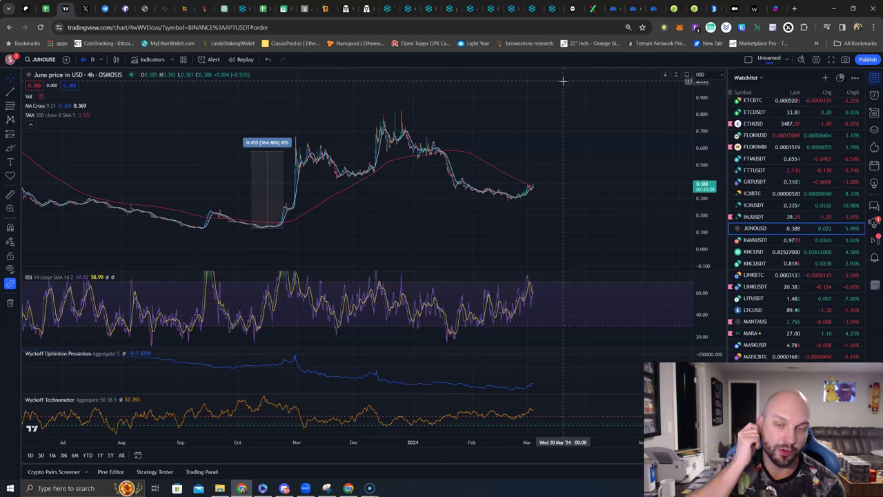
Stretch the Juno chart's October 2023 gain measurement up to the rally high, and reset its upper edge to the current price, about 0.391.
left_click(504, 134)
left_click(258, 153)
left_click(282, 154)
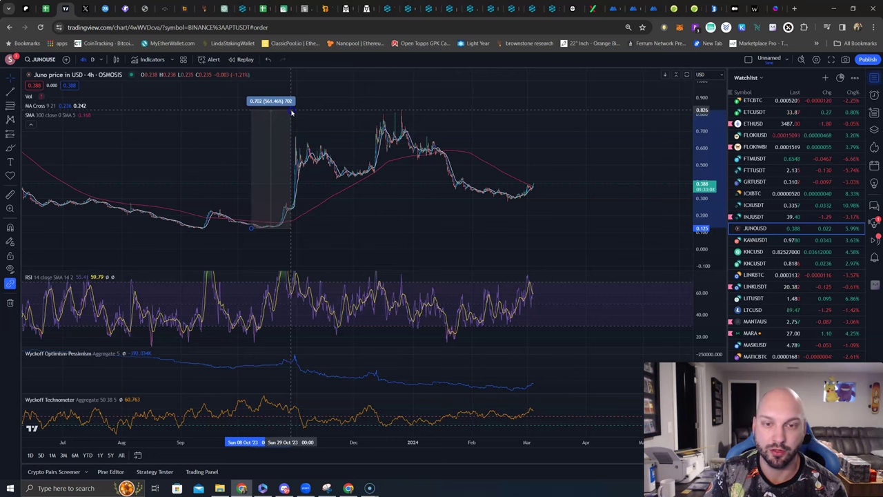
left_click(424, 138)
left_click(341, 149)
left_click(290, 108)
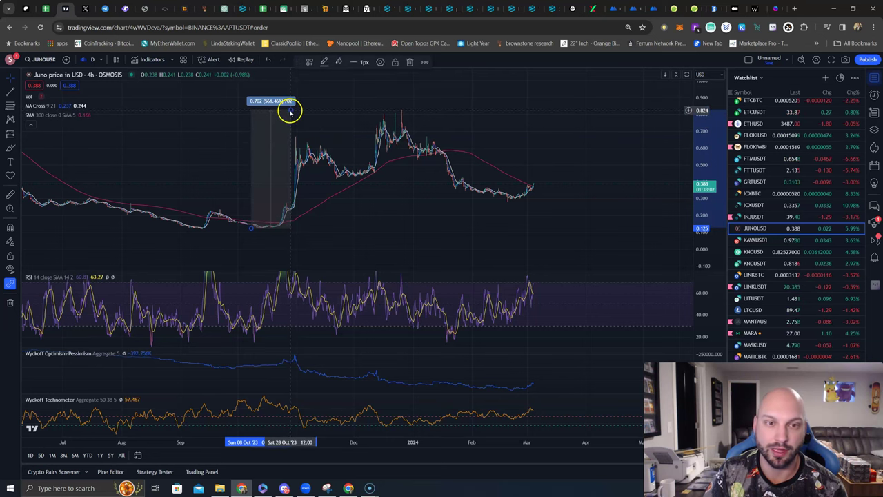
left_click(280, 185)
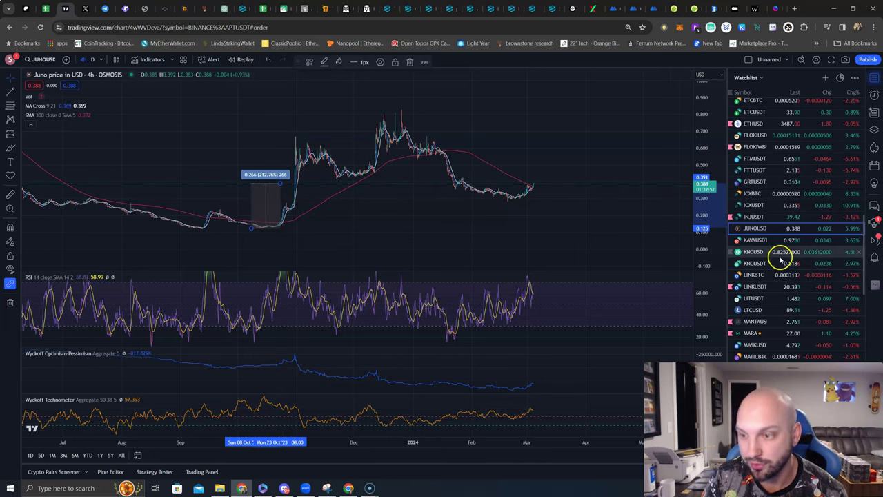
Open the MANTAUSDT chart from the watchlist and examine the price action since launch.
scroll(764, 255, "down", 3)
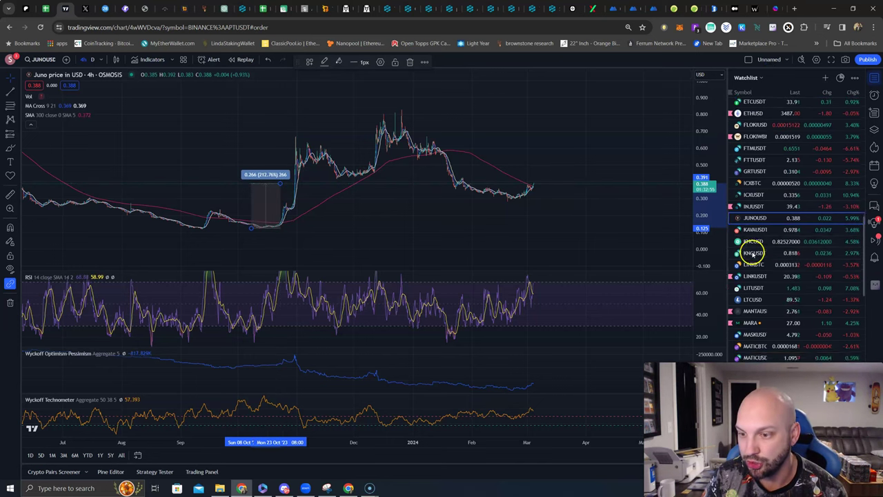
left_click(755, 235)
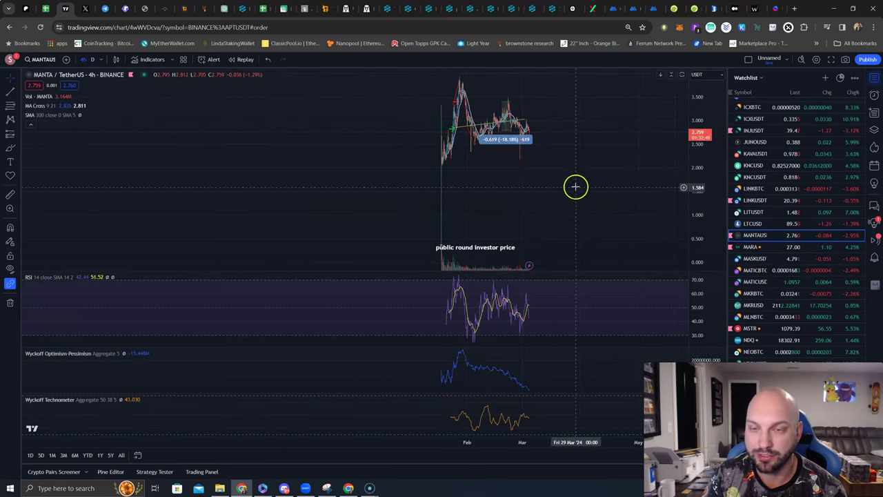
scroll(551, 241, "up", 2)
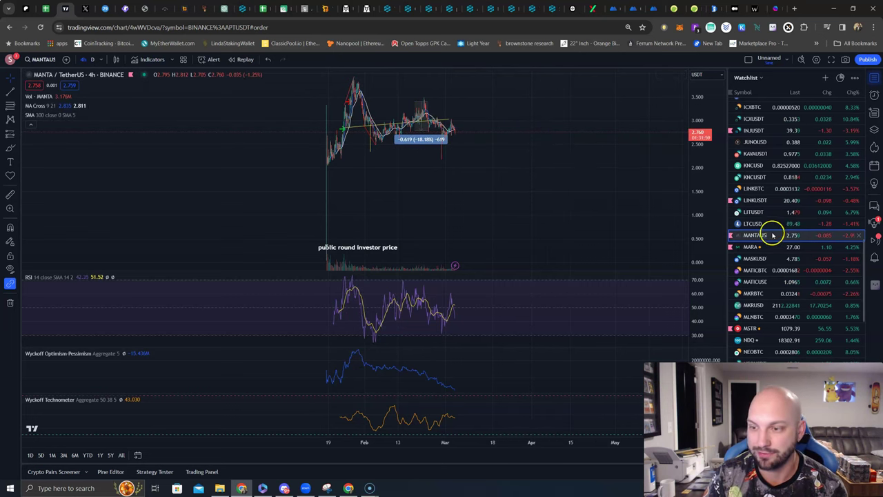
Open the flagged TOKENUSDT spot chart from the watchlist and compress its price scale to show all trade markers and gain measurements.
scroll(768, 247, "down", 3)
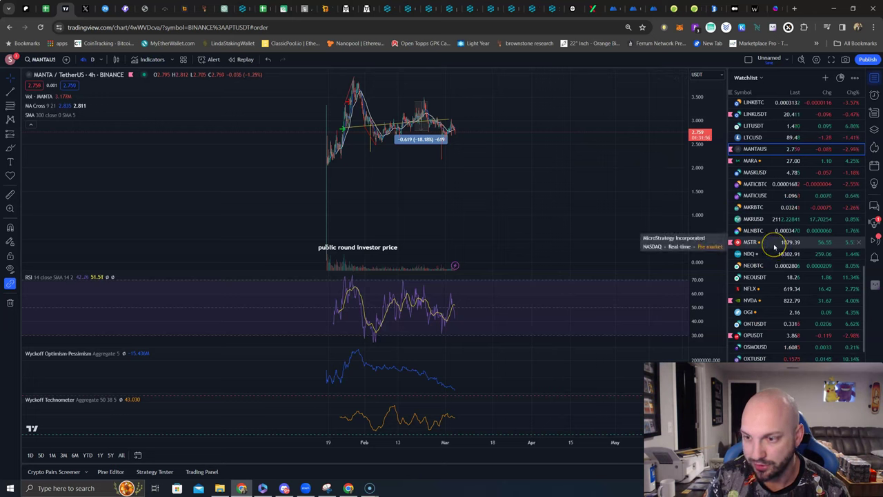
scroll(774, 246, "down", 3)
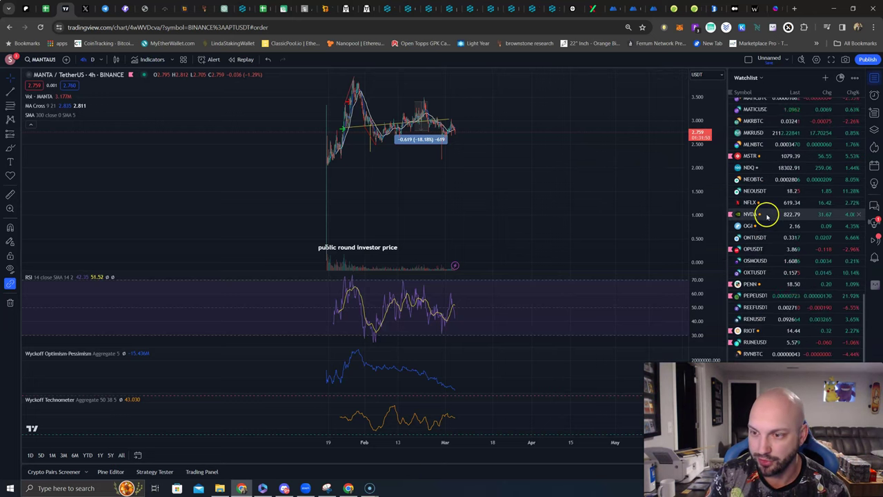
scroll(767, 216, "down", 3)
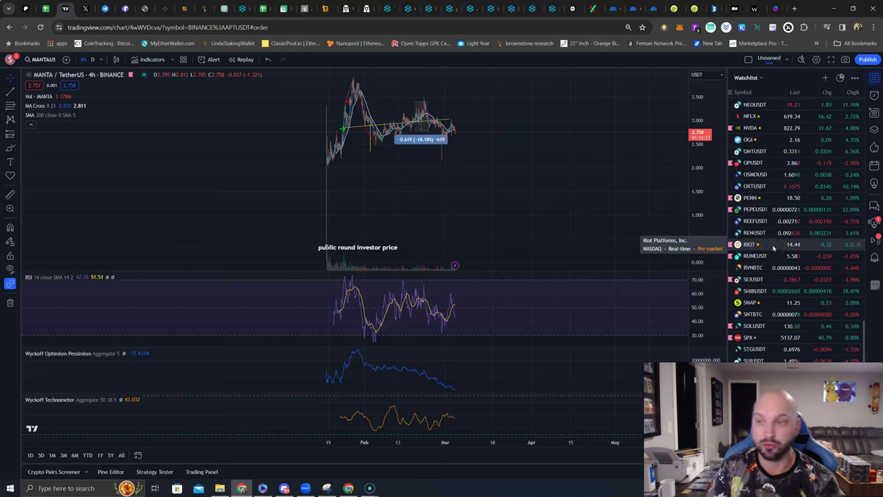
left_click(774, 242)
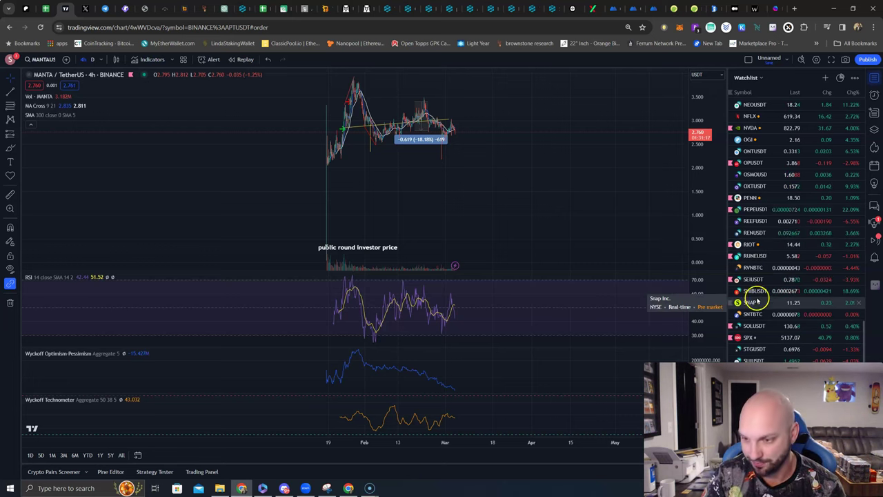
scroll(765, 308, "down", 3)
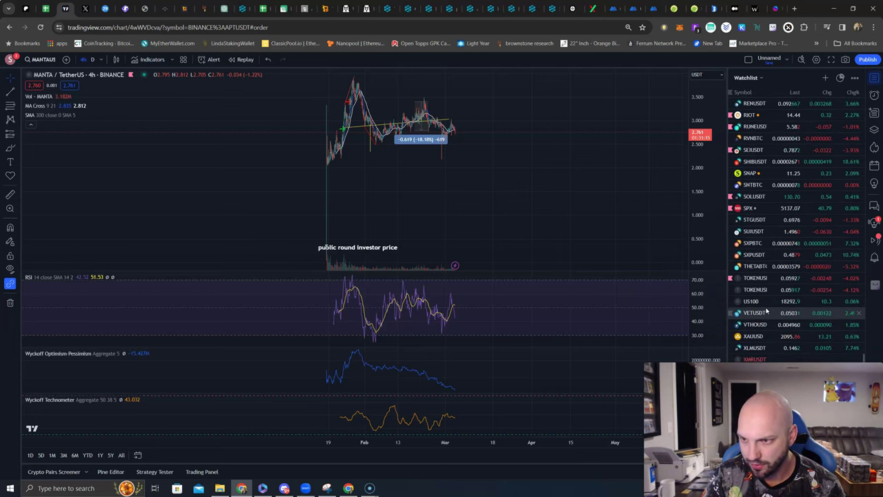
scroll(766, 311, "down", 1)
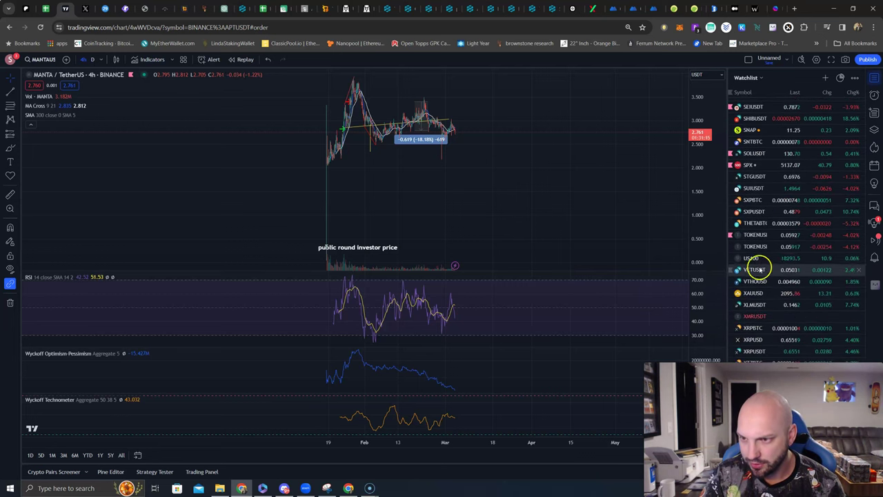
left_click(774, 236)
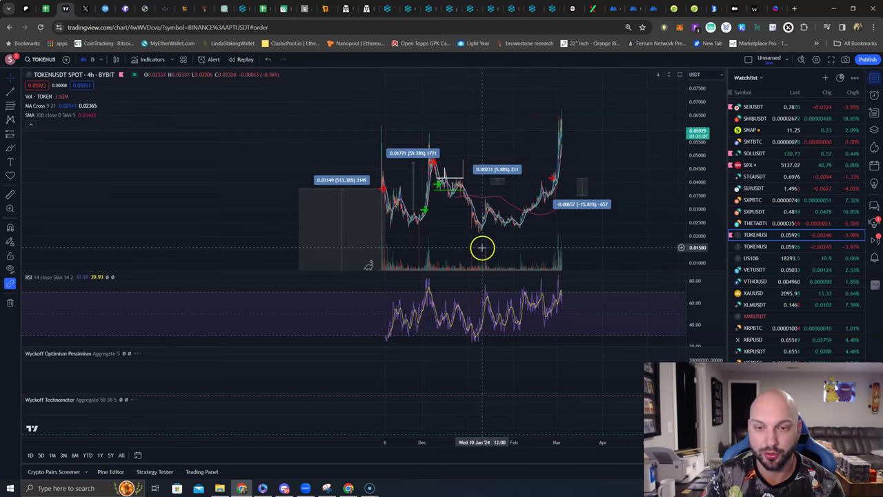
scroll(481, 247, "down", 2)
left_click_drag(699, 147, 690, 214)
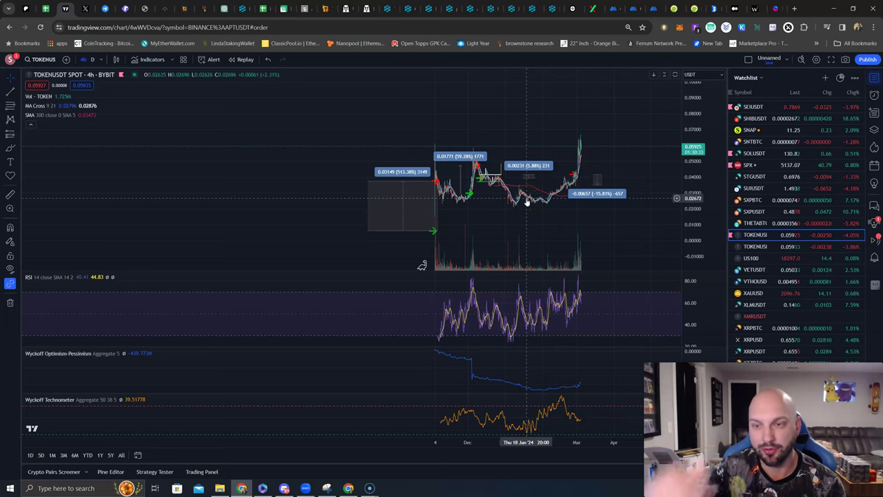
Open the Orange / USDT chart and lower the upper edge of its latest gain measurement to the current price, about 0.345.
scroll(766, 273, "down", 1)
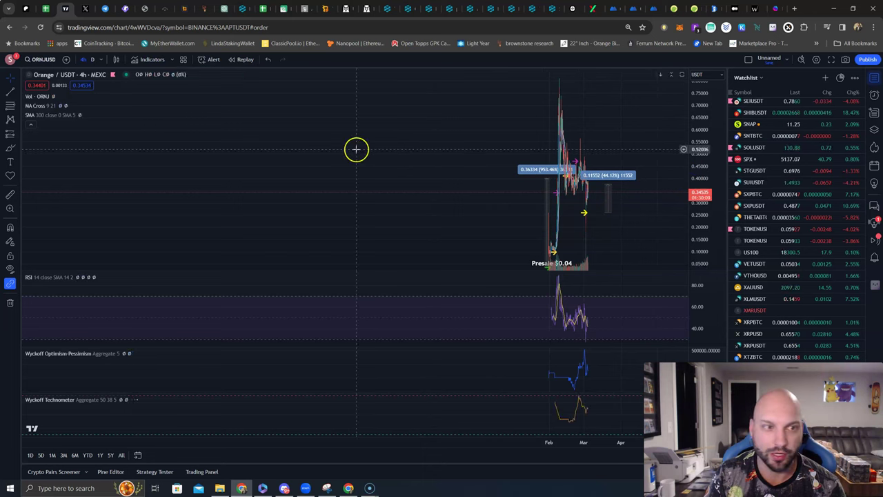
scroll(290, 160, "up", 5)
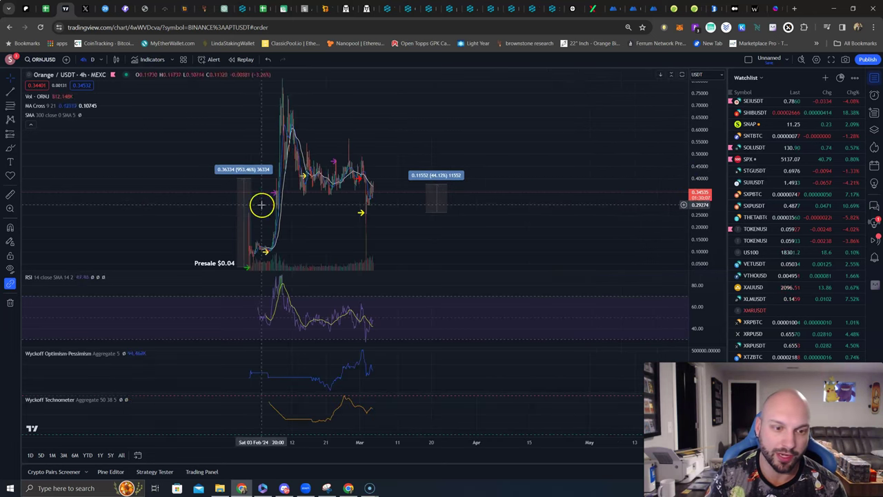
scroll(172, 211, "down", 1)
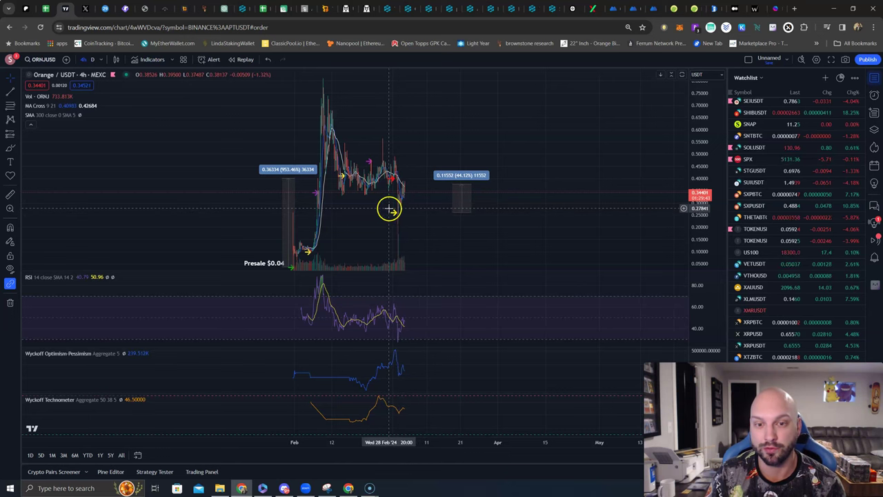
left_click_drag(472, 186, 472, 195)
left_click(472, 195)
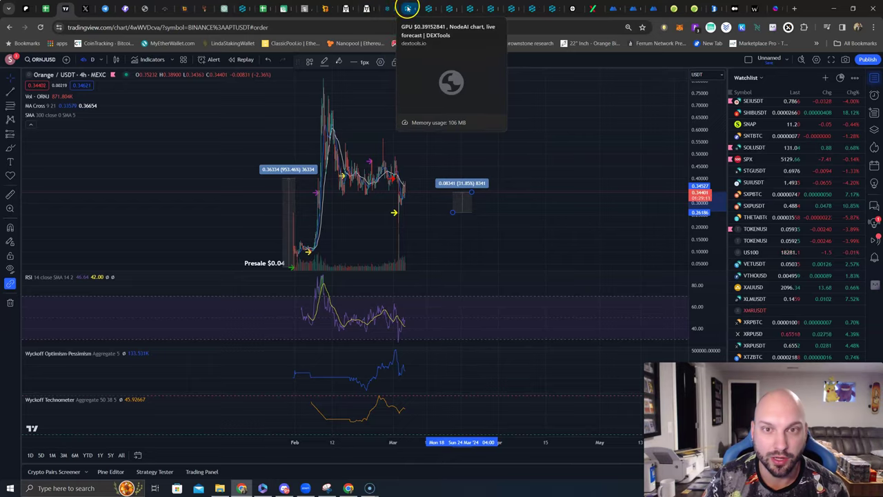
Switch to the NodeAI chart on DEXTools and lower the upper edge of its gain measurement to the current price, about 0.391.
left_click(408, 8)
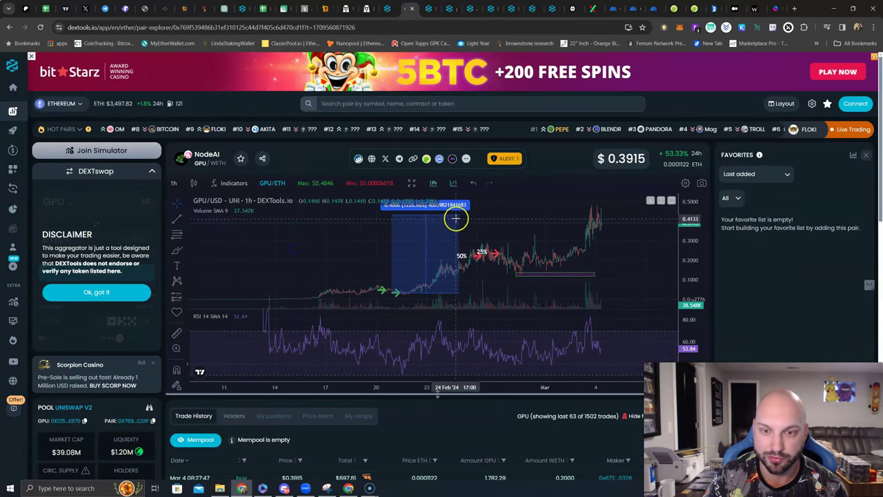
mouse_move(457, 218)
left_mouse_down()
mouse_move(443, 258)
mouse_move(433, 226)
left_mouse_up()
left_click(406, 231)
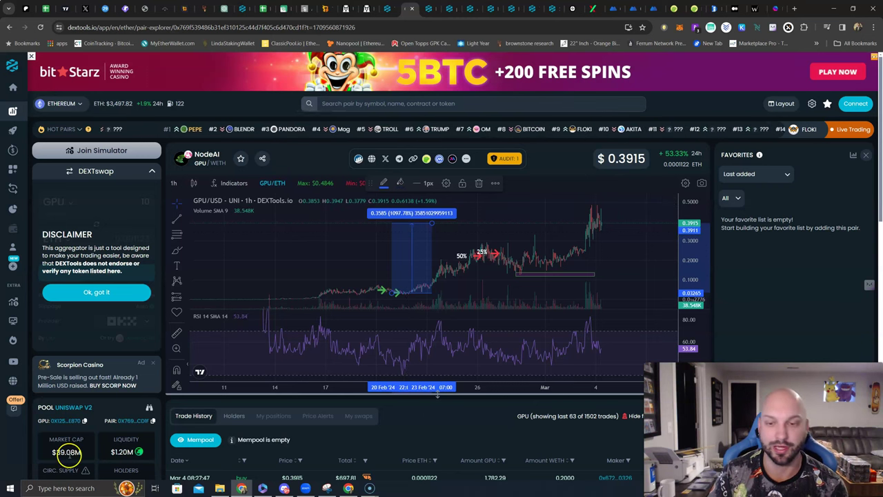
Examine the NodeAI chart's entry arrows, 50% and 25% exit markers and price action since late February.
left_click(234, 387)
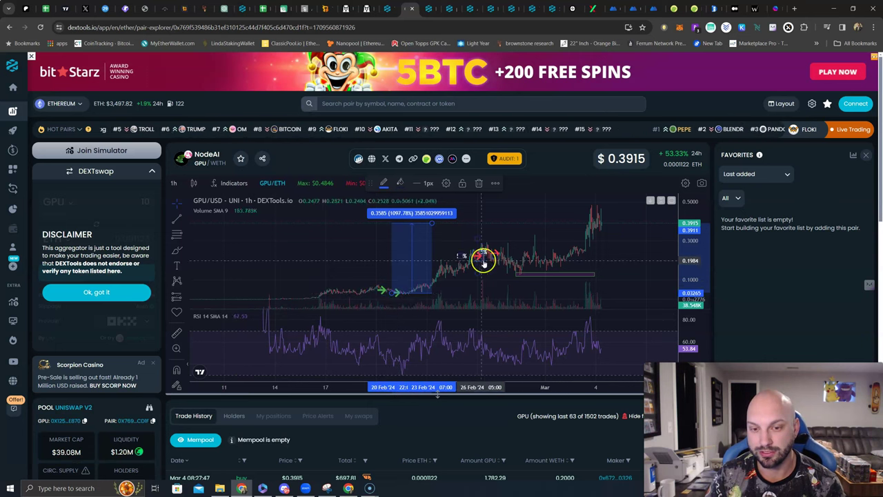
left_click(554, 235)
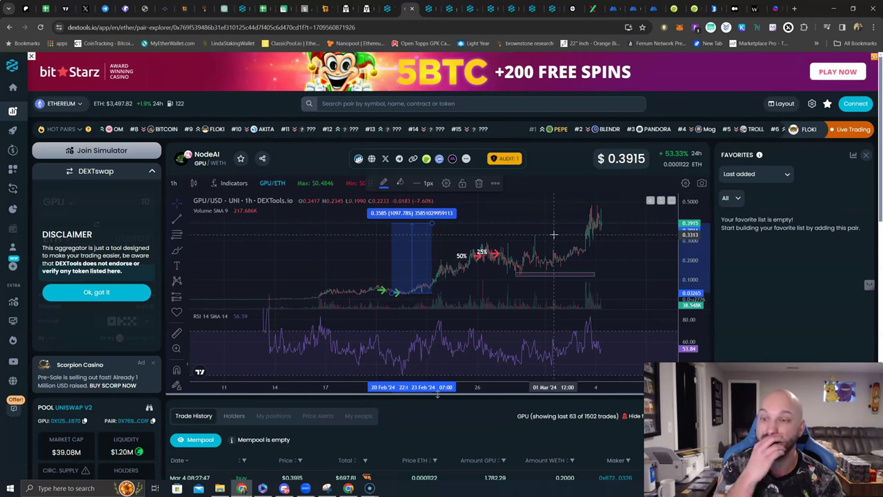
left_click(483, 233)
left_click(434, 224)
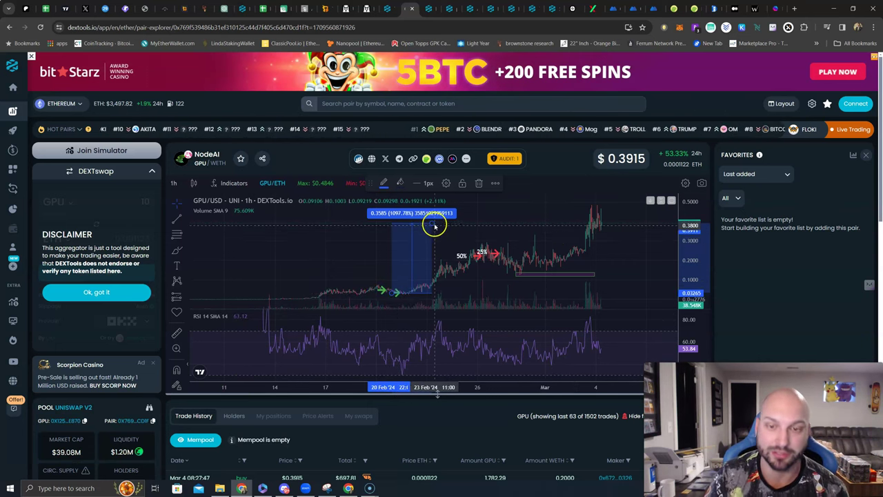
left_click(452, 269)
scroll(454, 303, "up", 3)
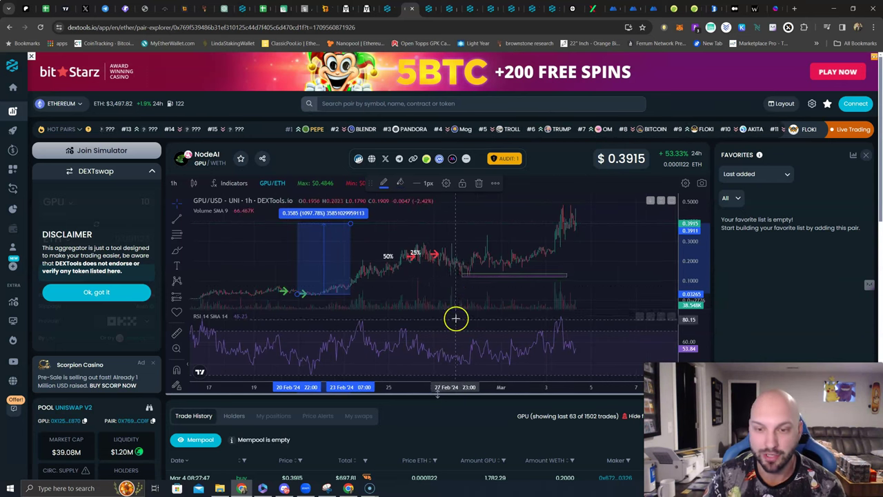
Examine the support zone drawn beneath NodeAI's late-February low and the price action above it.
left_click(461, 273)
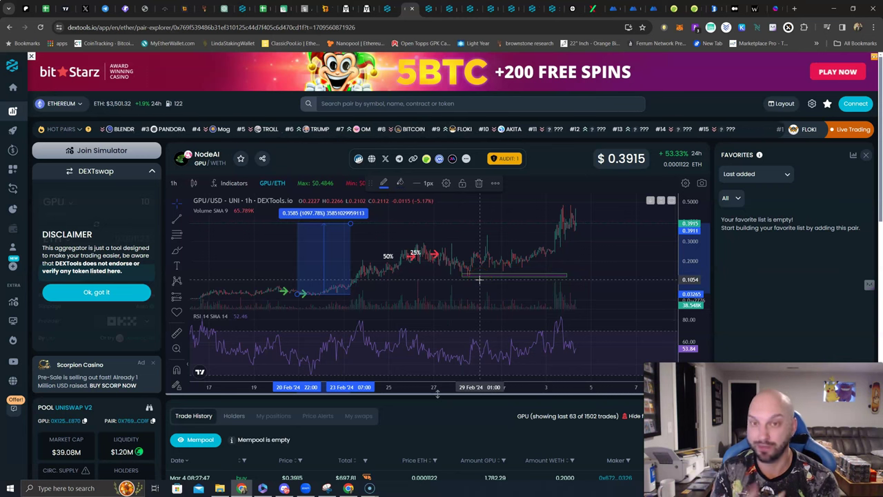
left_click(476, 277)
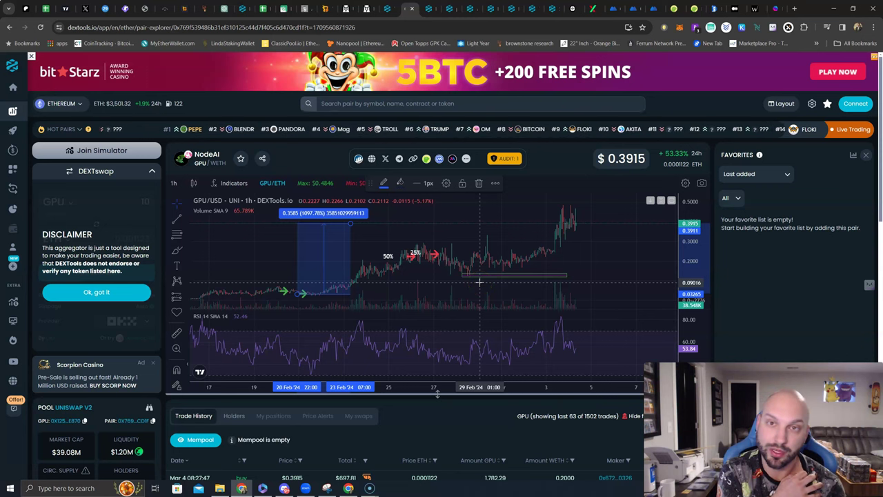
left_click(467, 276)
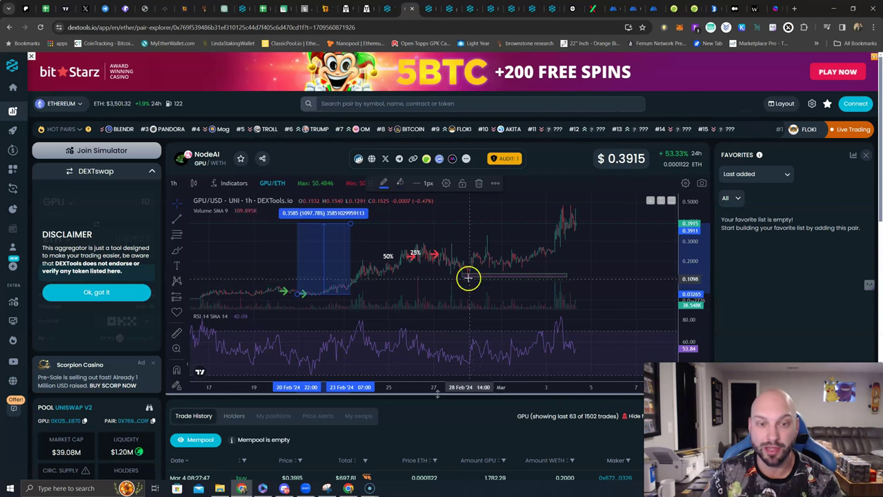
left_click(449, 239)
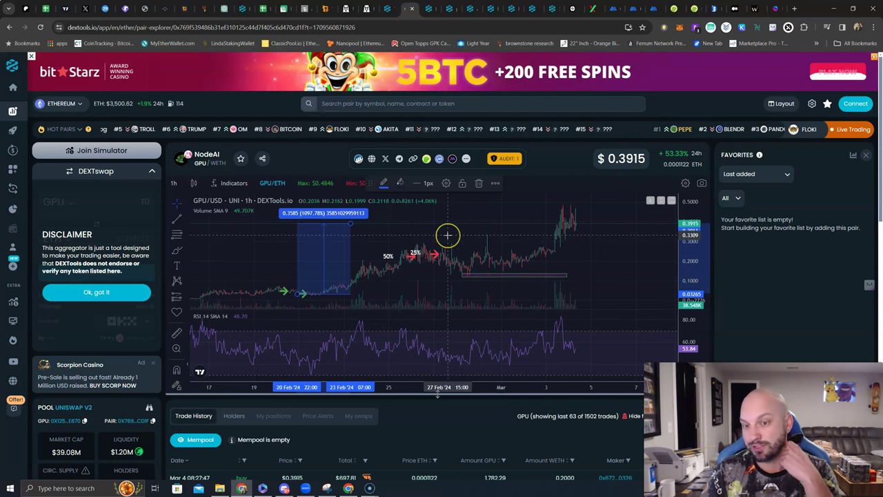
left_click(445, 225)
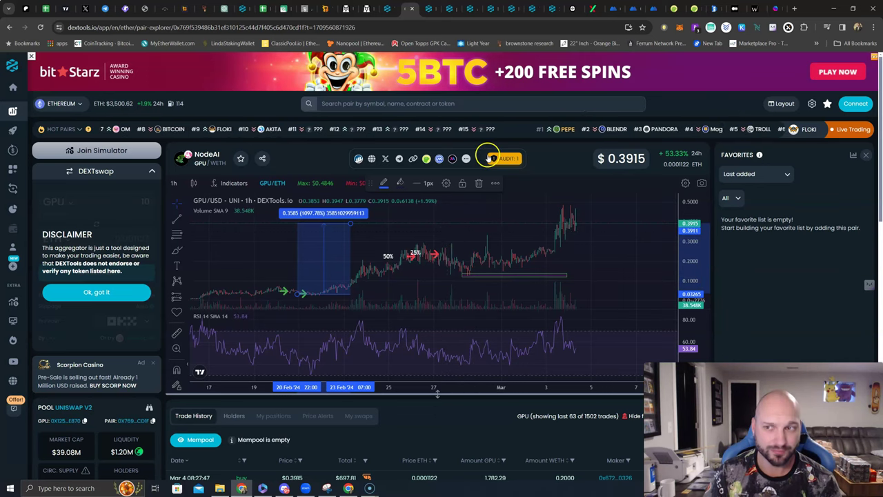
Switch back to TradingView, open the unflagged BTCUSD chart from the watchlist, and compress its price scale to show the full rally and decline measurement.
left_click(64, 9)
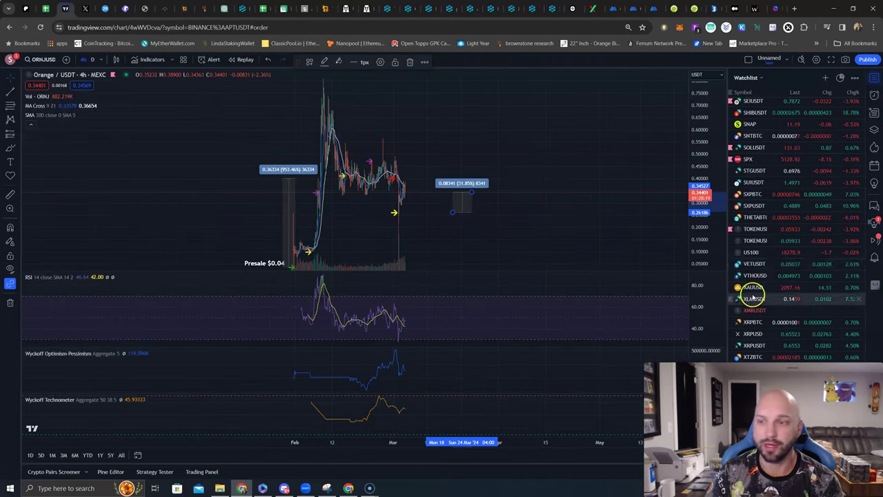
scroll(768, 300, "up", 2)
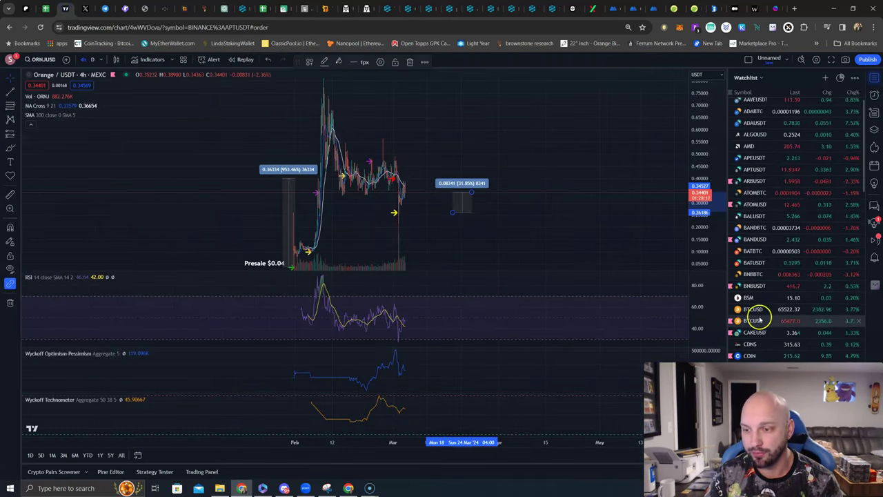
left_click(755, 311)
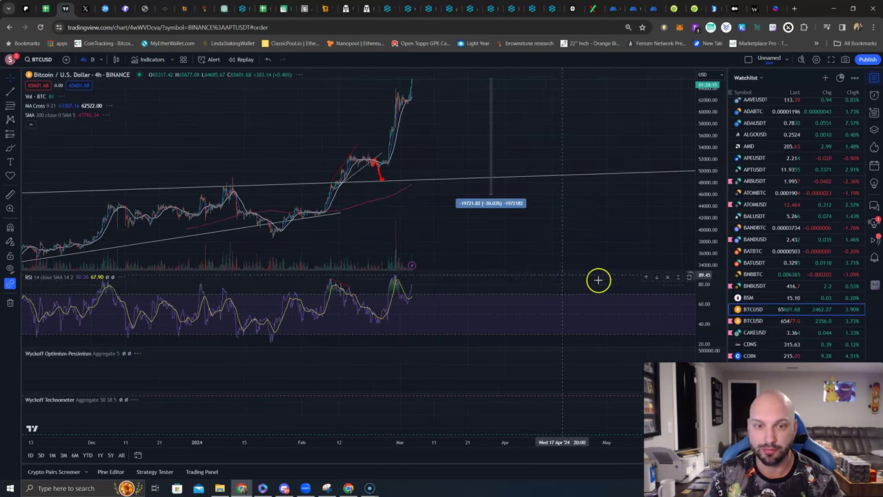
scroll(598, 280, "up", 4)
scroll(586, 225, "down", 3)
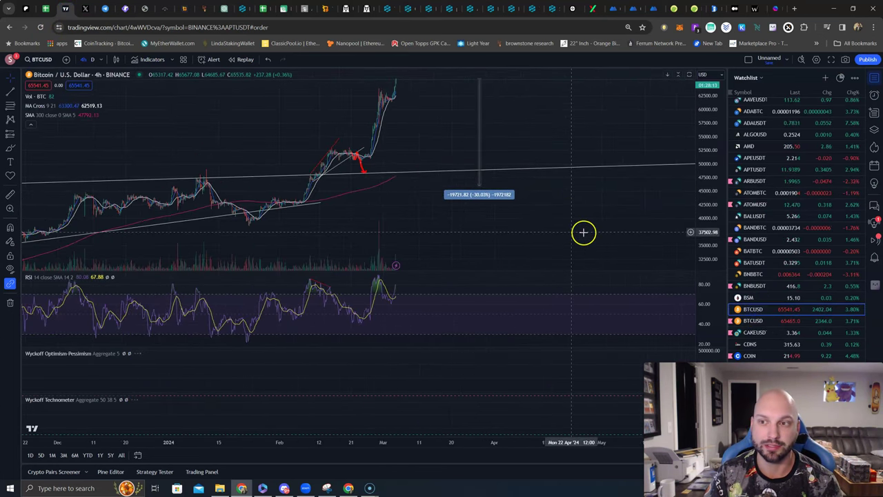
left_click_drag(703, 167, 704, 200)
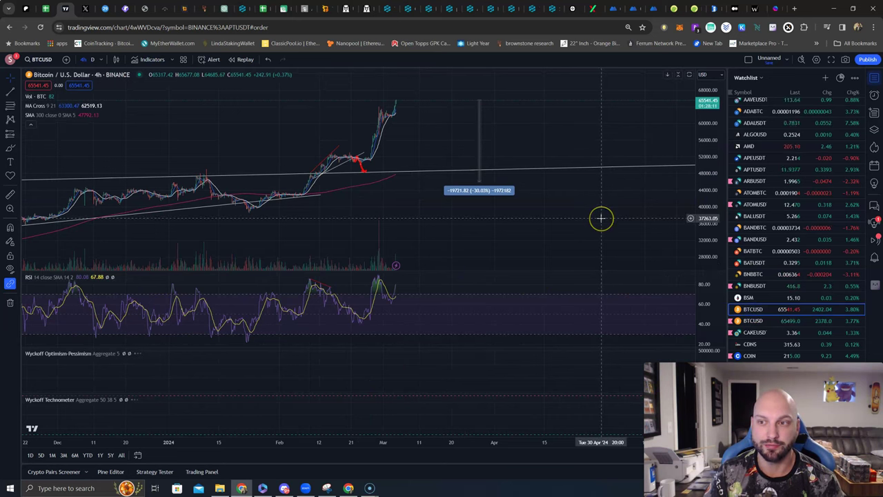